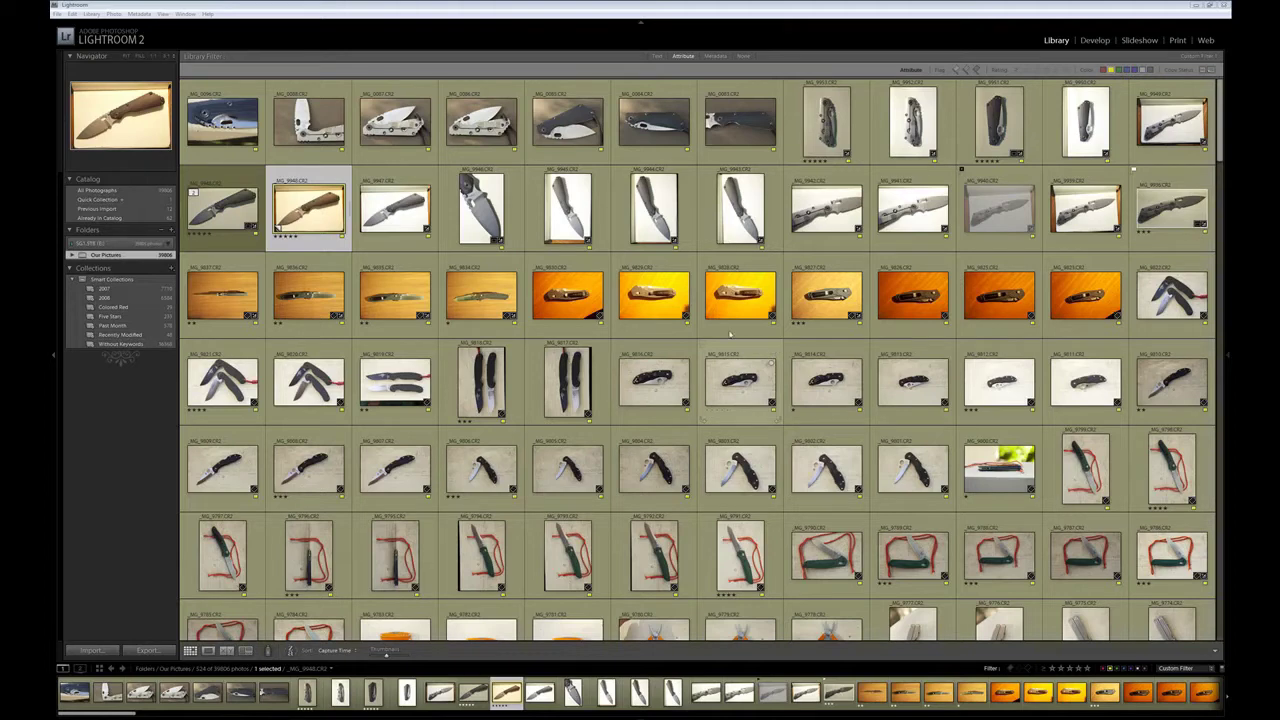
Reselect the knife-on-notebook photo in the grid and open it in the Develop module.
click(312, 212)
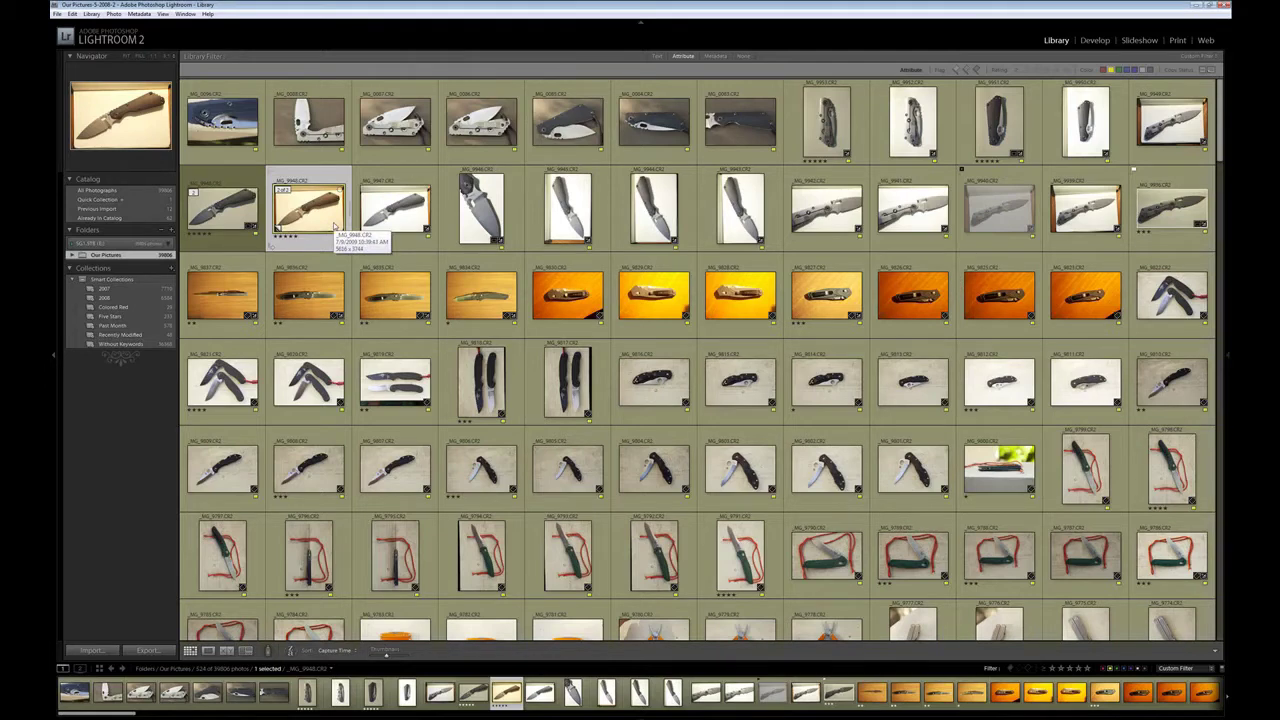
key(Left)
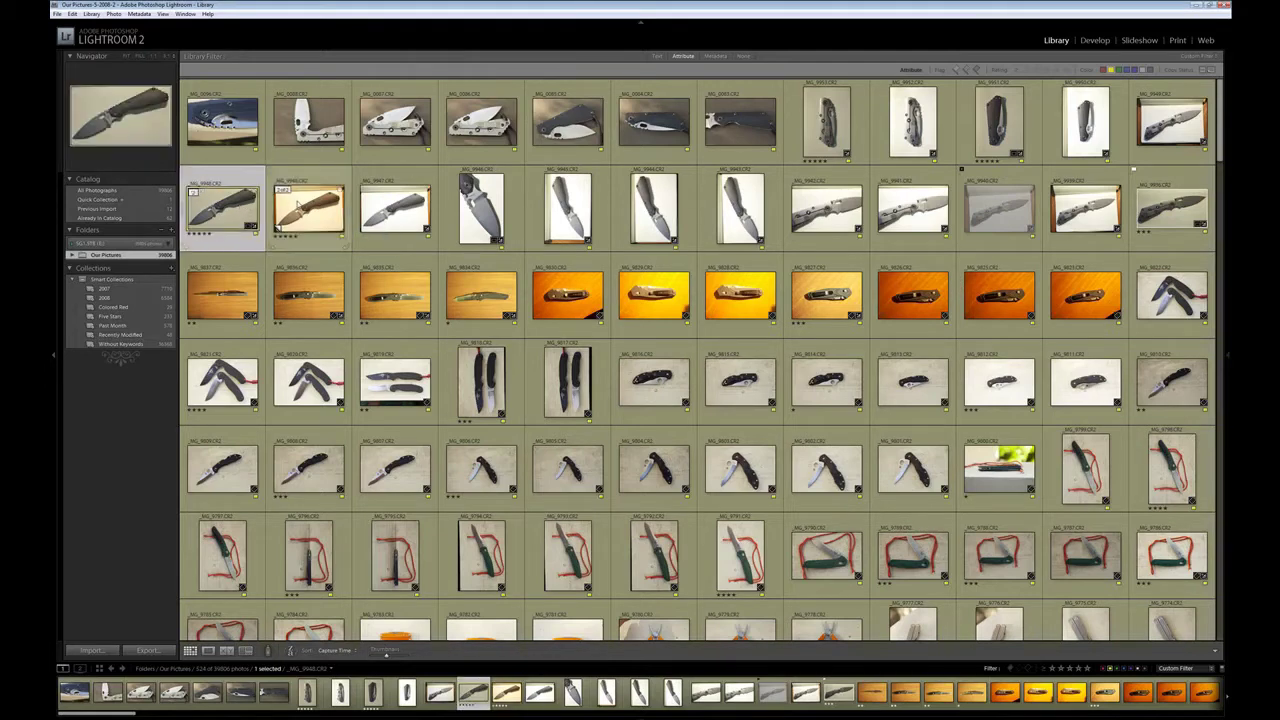
key(Right)
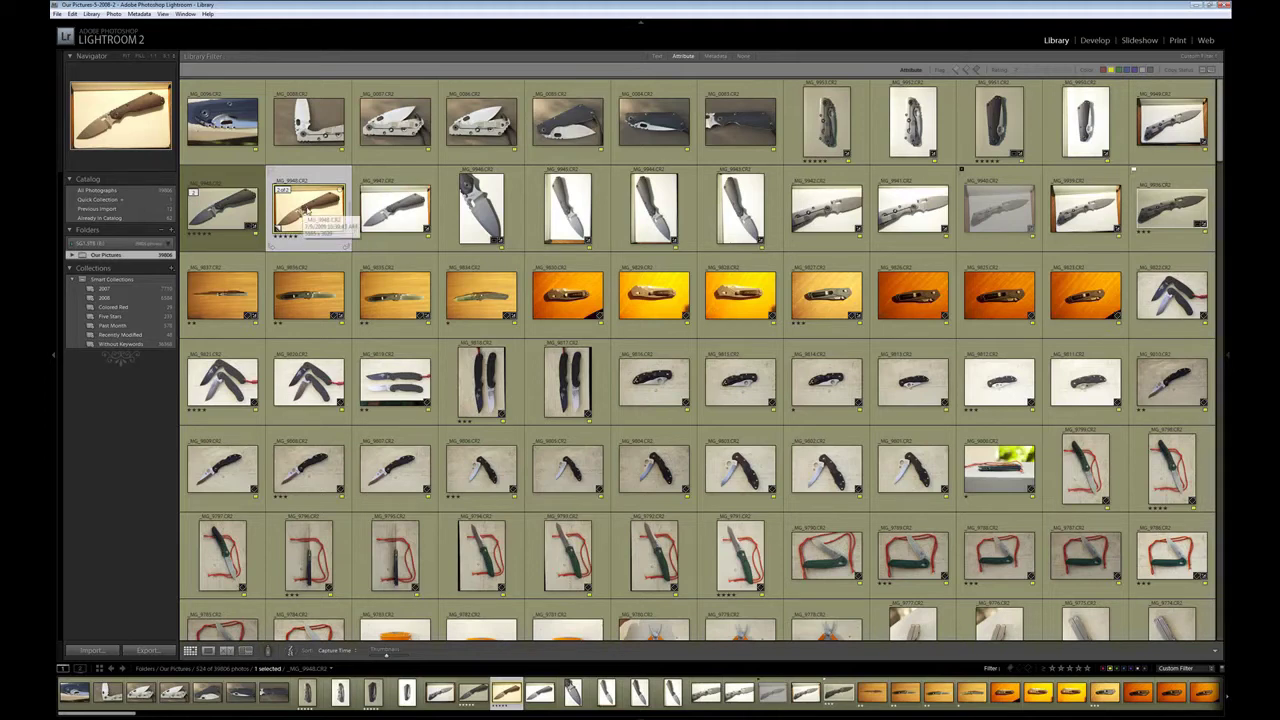
click(1092, 40)
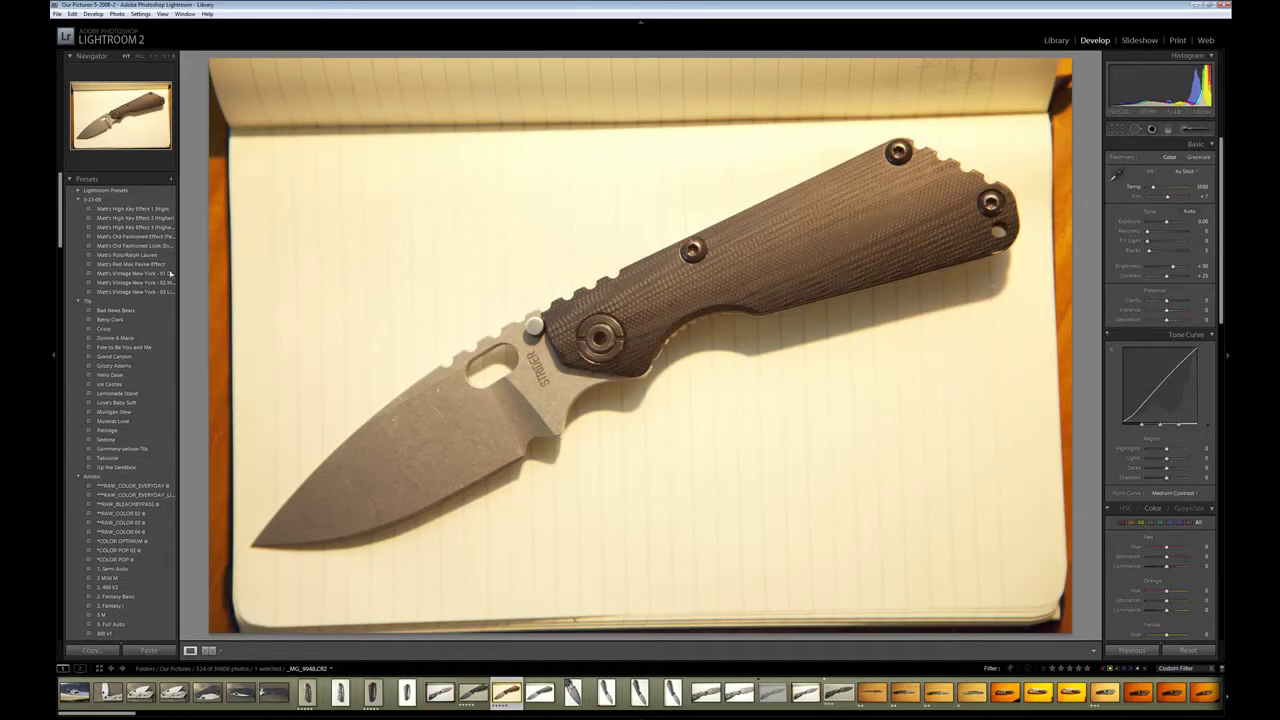
scroll(150, 285, down, 5)
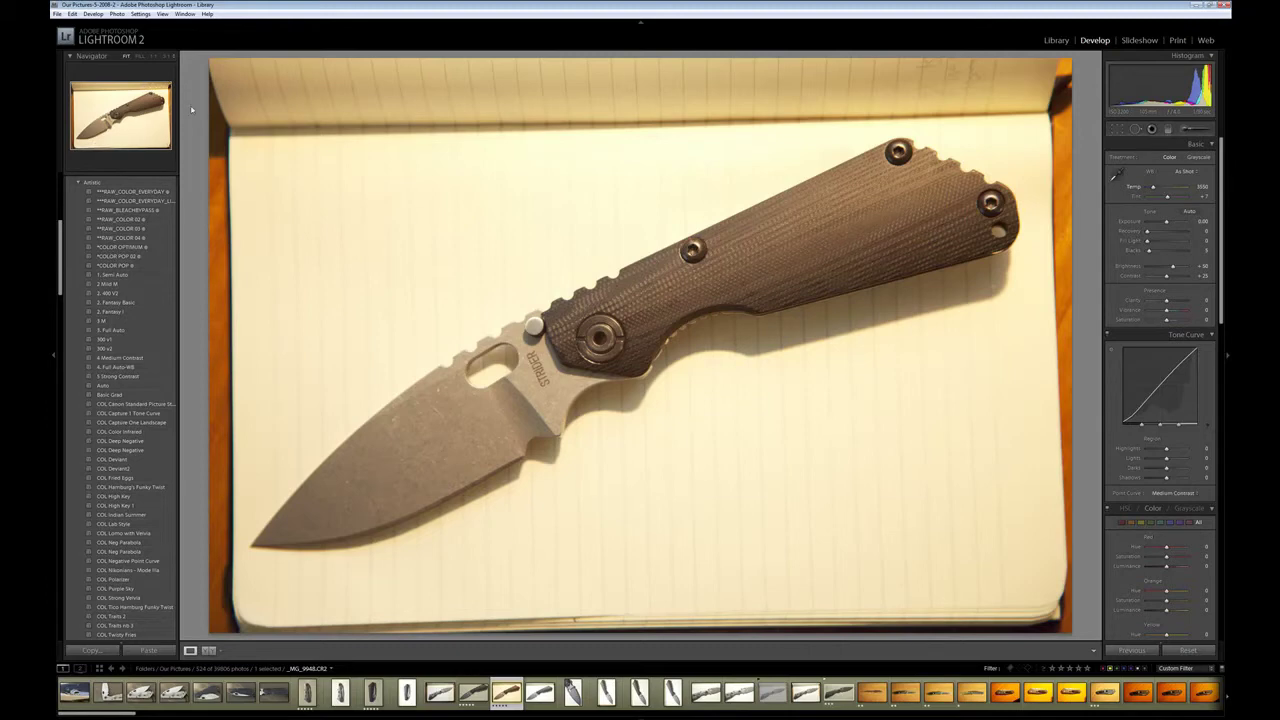
scroll(134, 261, down, 3)
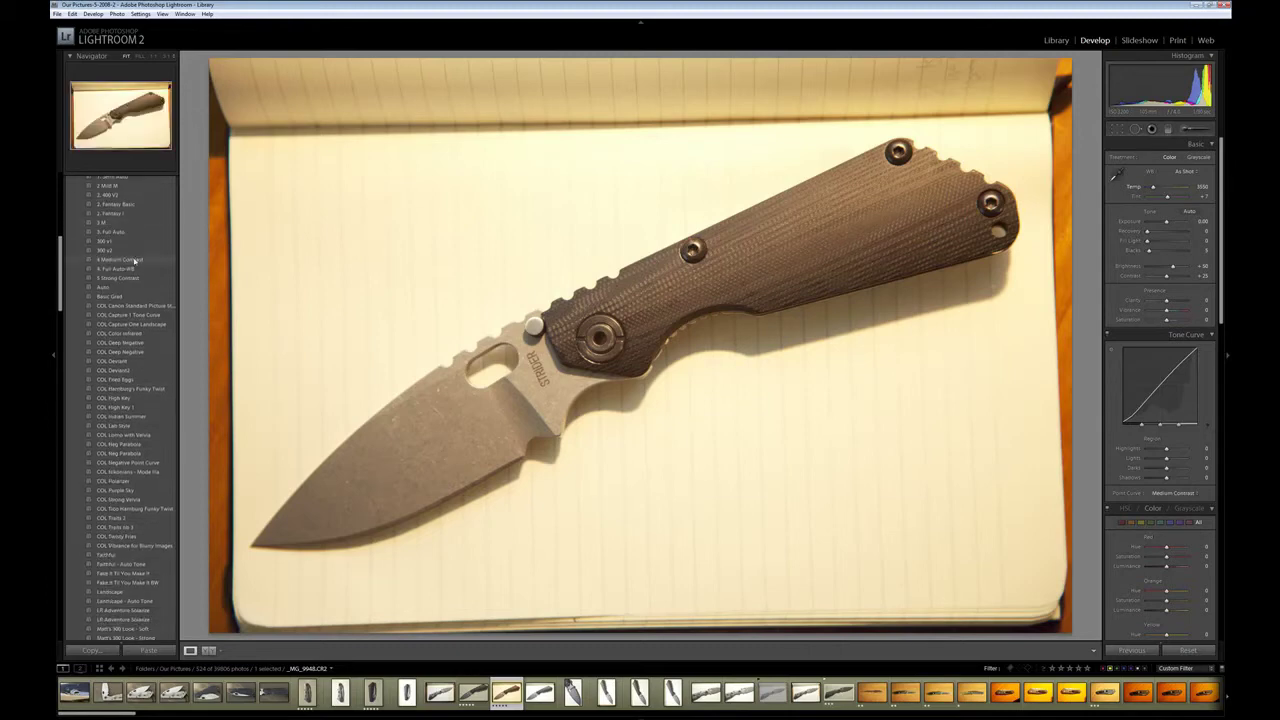
scroll(134, 261, down, 3)
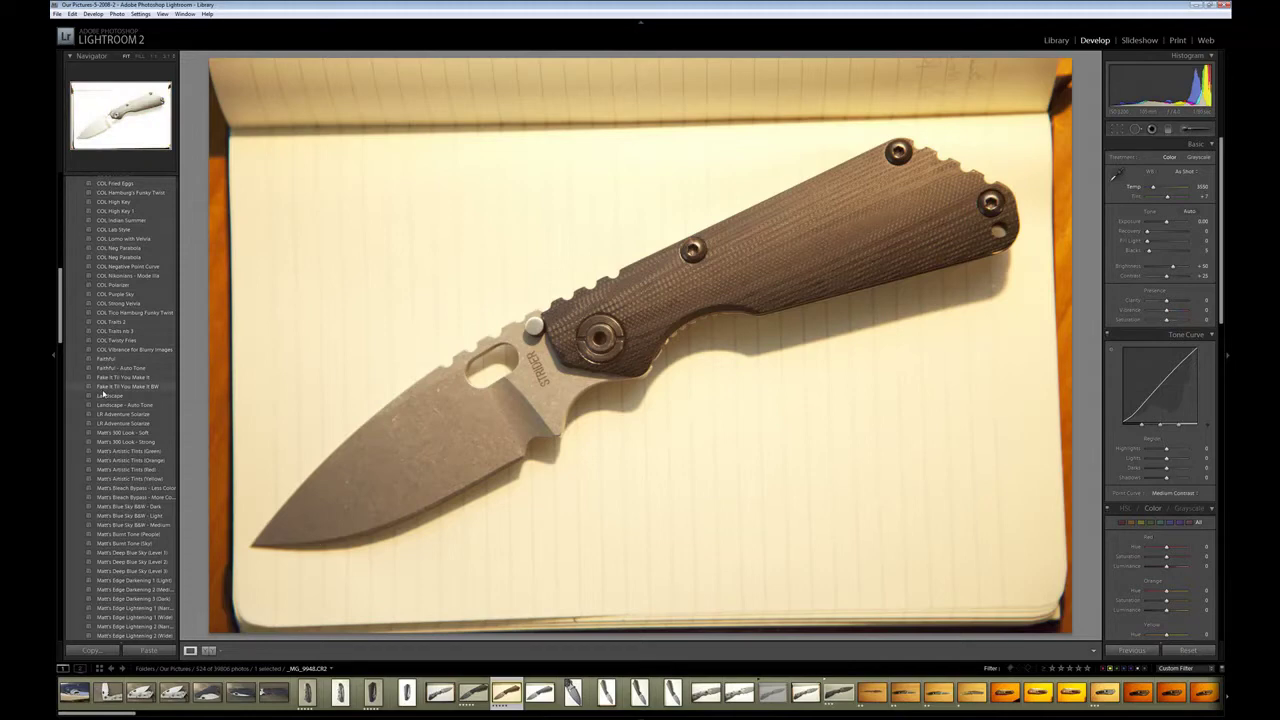
click(103, 389)
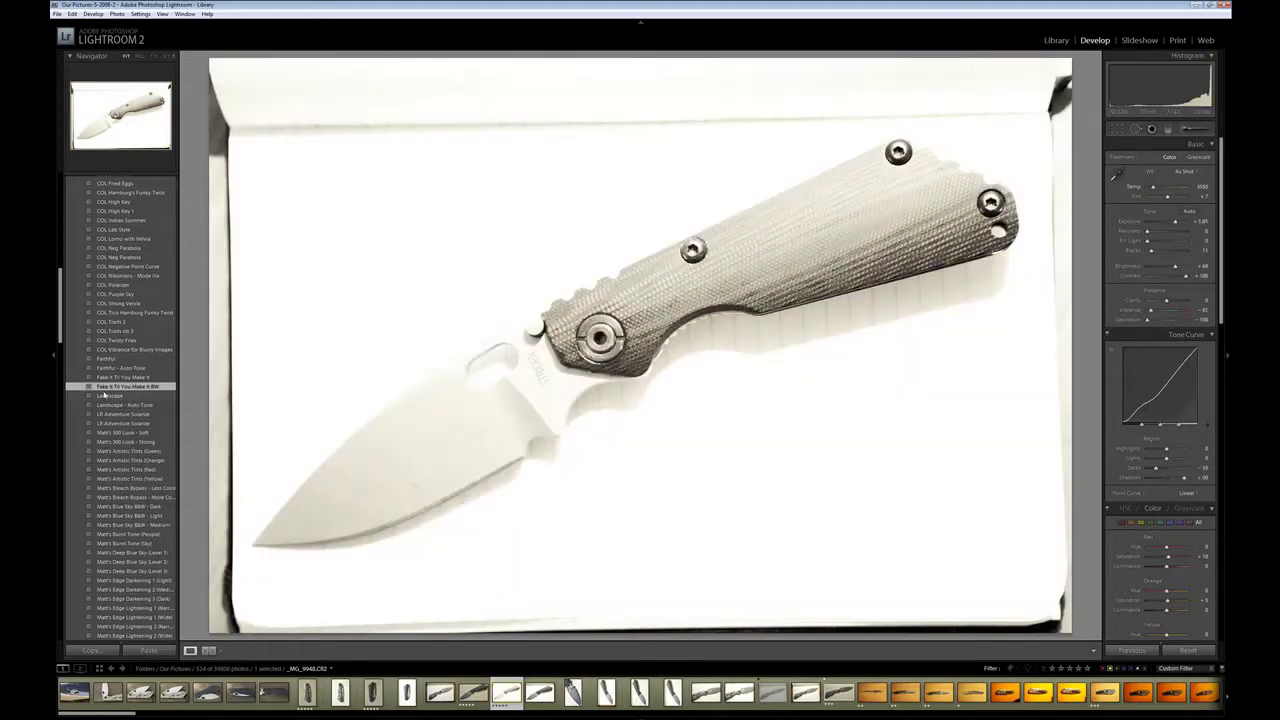
key(ctrl+z)
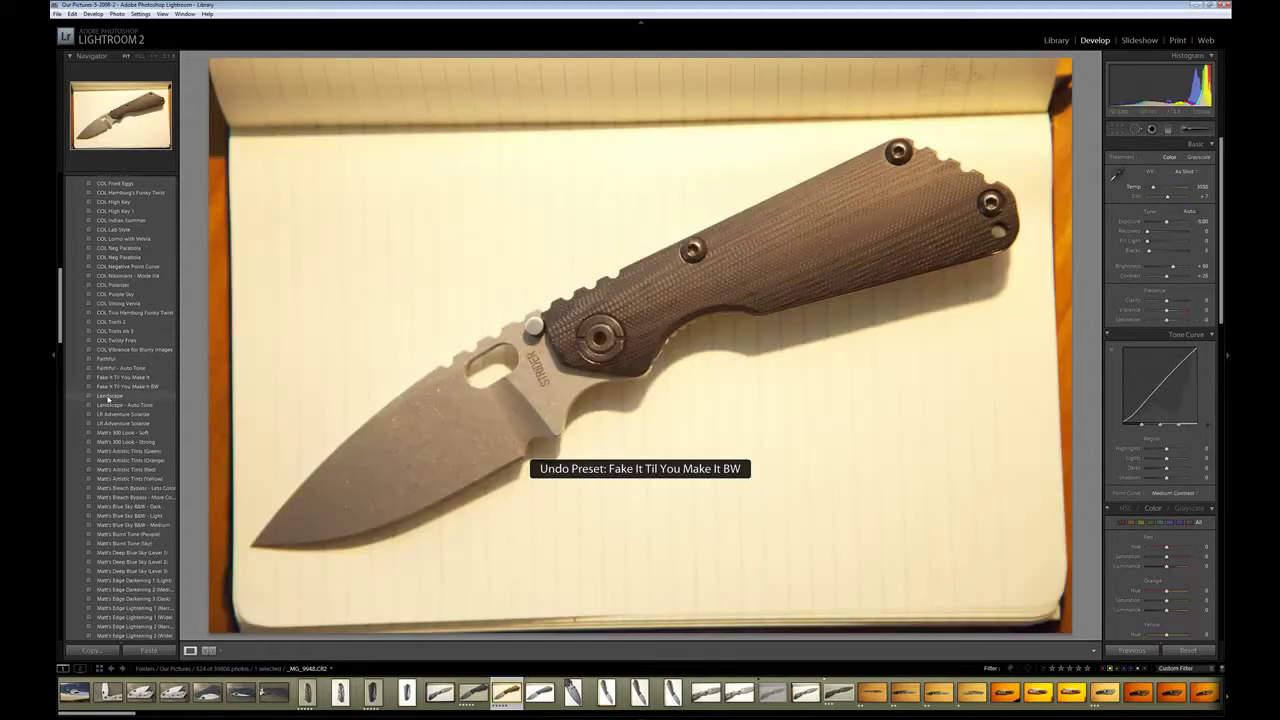
scroll(112, 405, down, 4)
scroll(118, 418, down, 5)
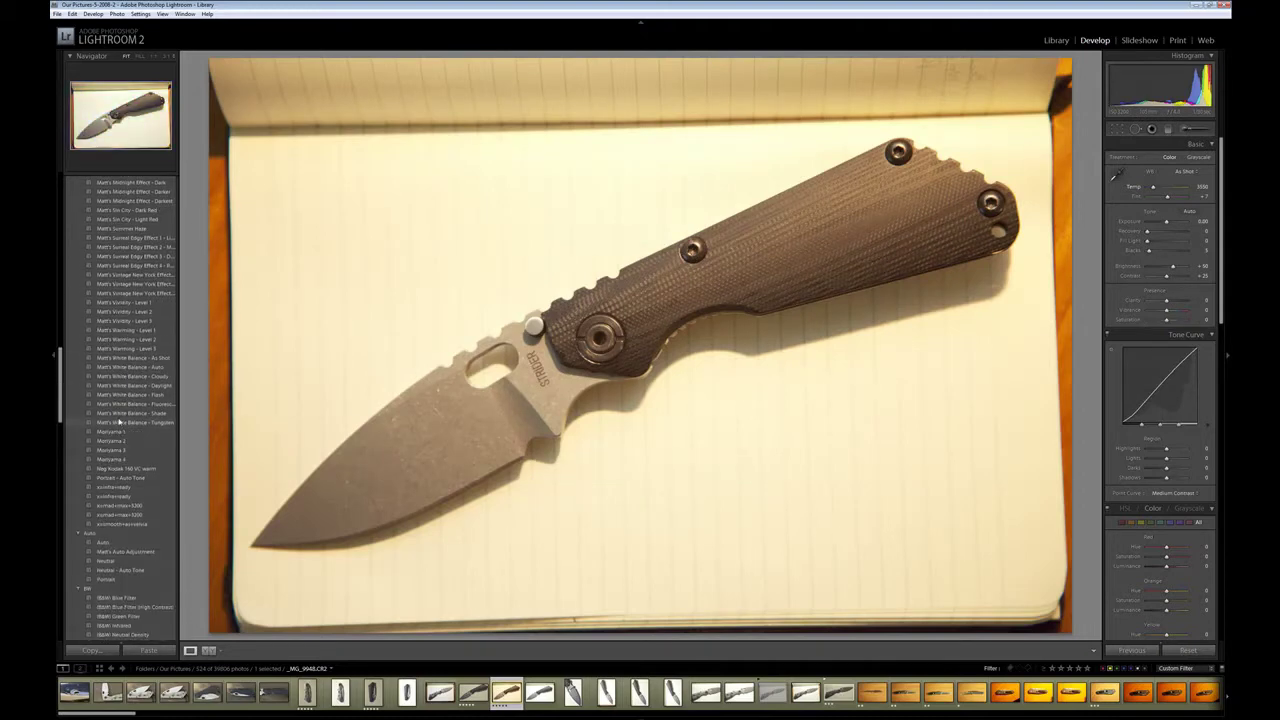
click(118, 422)
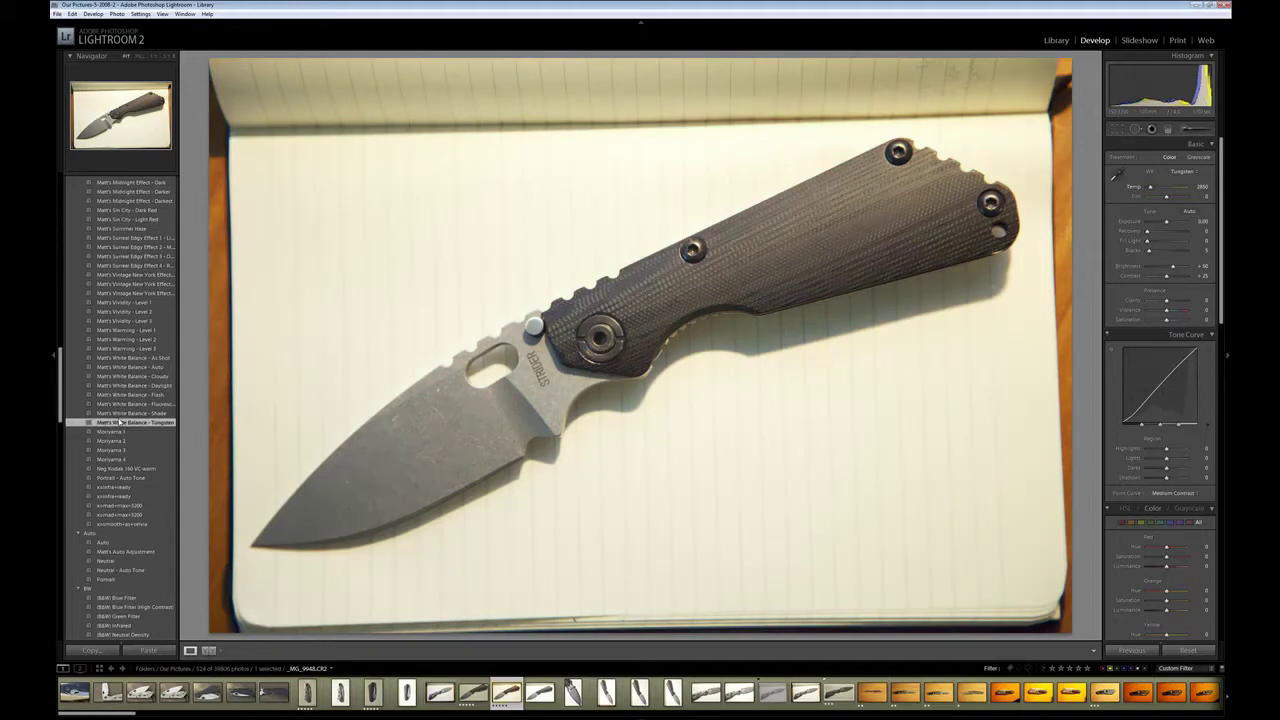
key(ctrl+z)
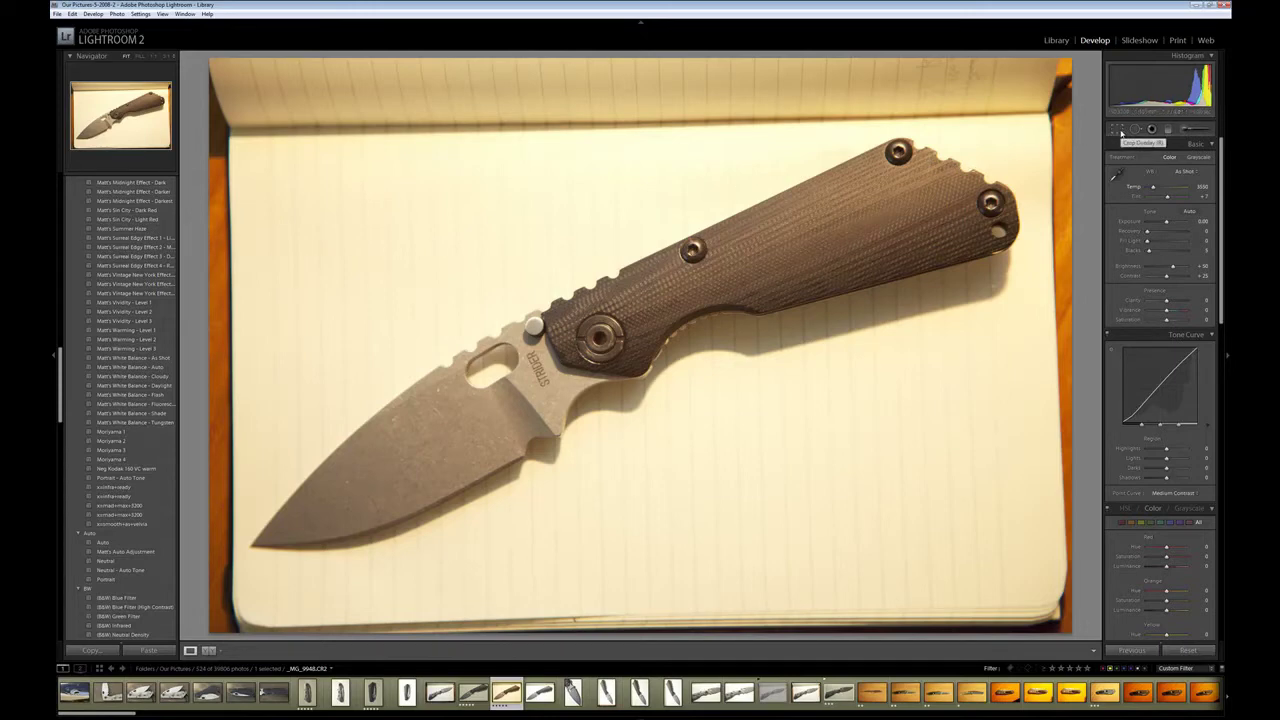
Crop all four edges of the knife photo in to the lined notebook page and commit the crop.
click(1121, 133)
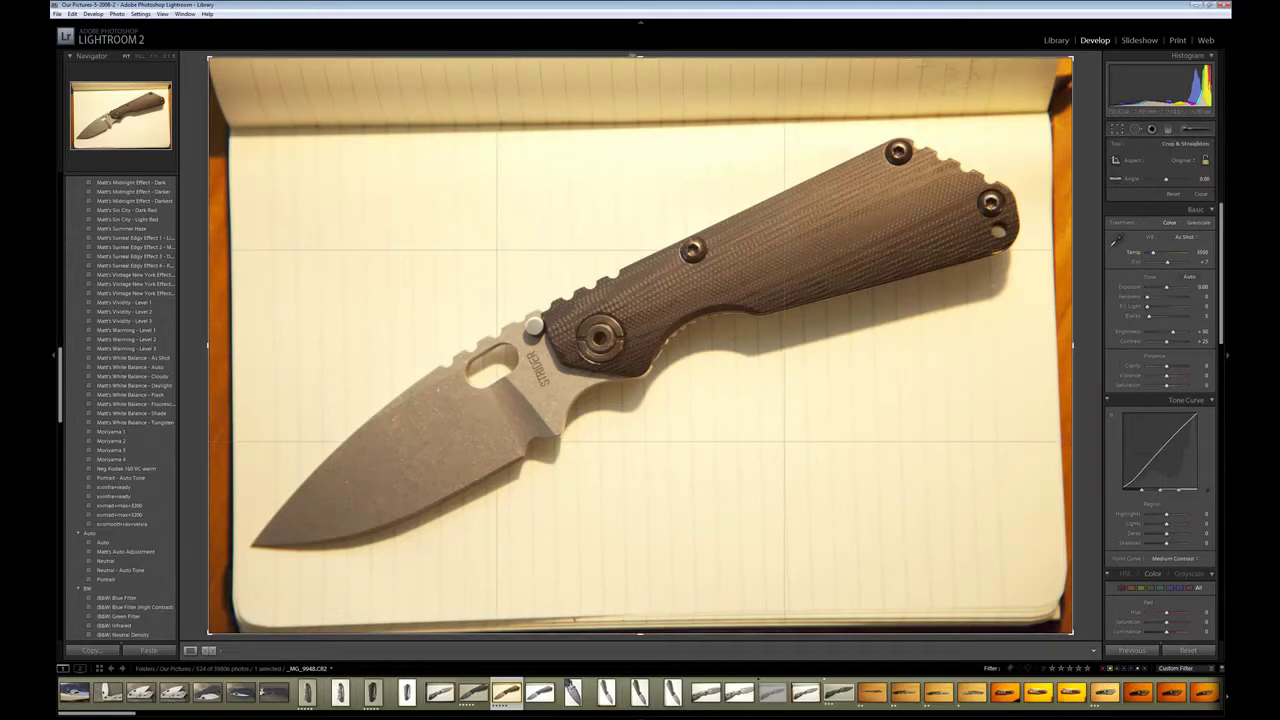
drag(637, 57, 637, 92)
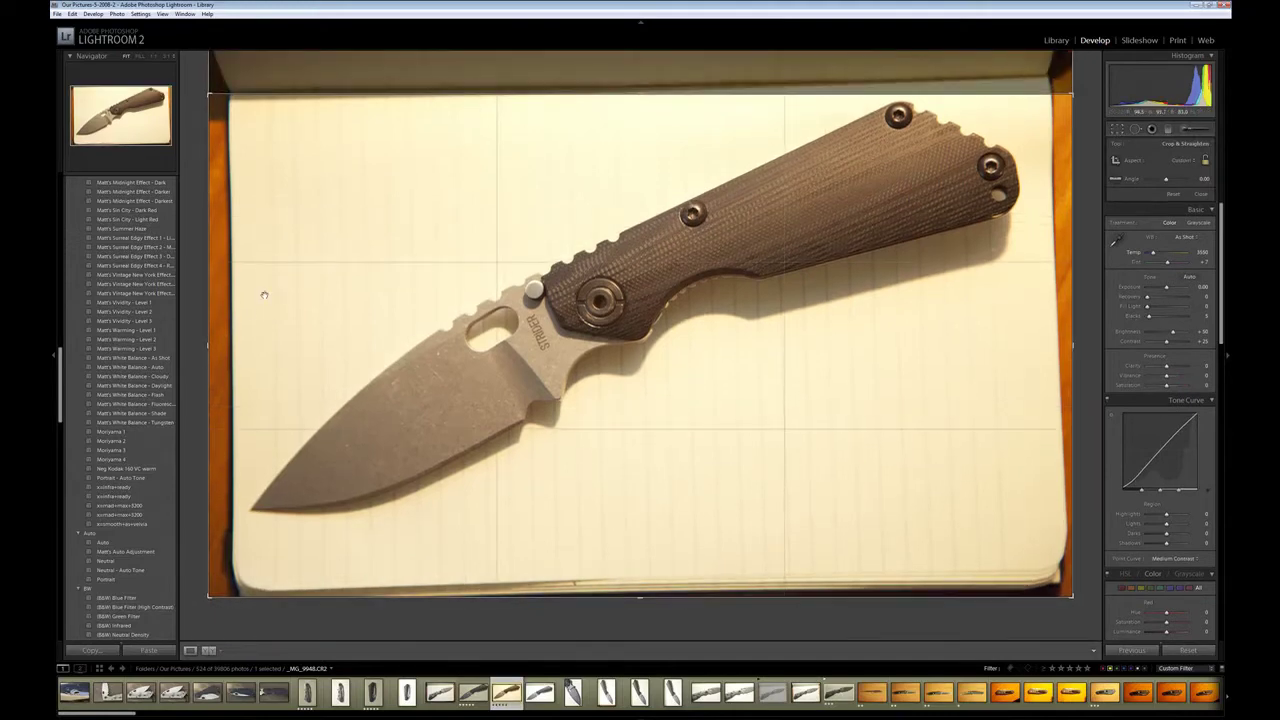
drag(218, 345, 232, 348)
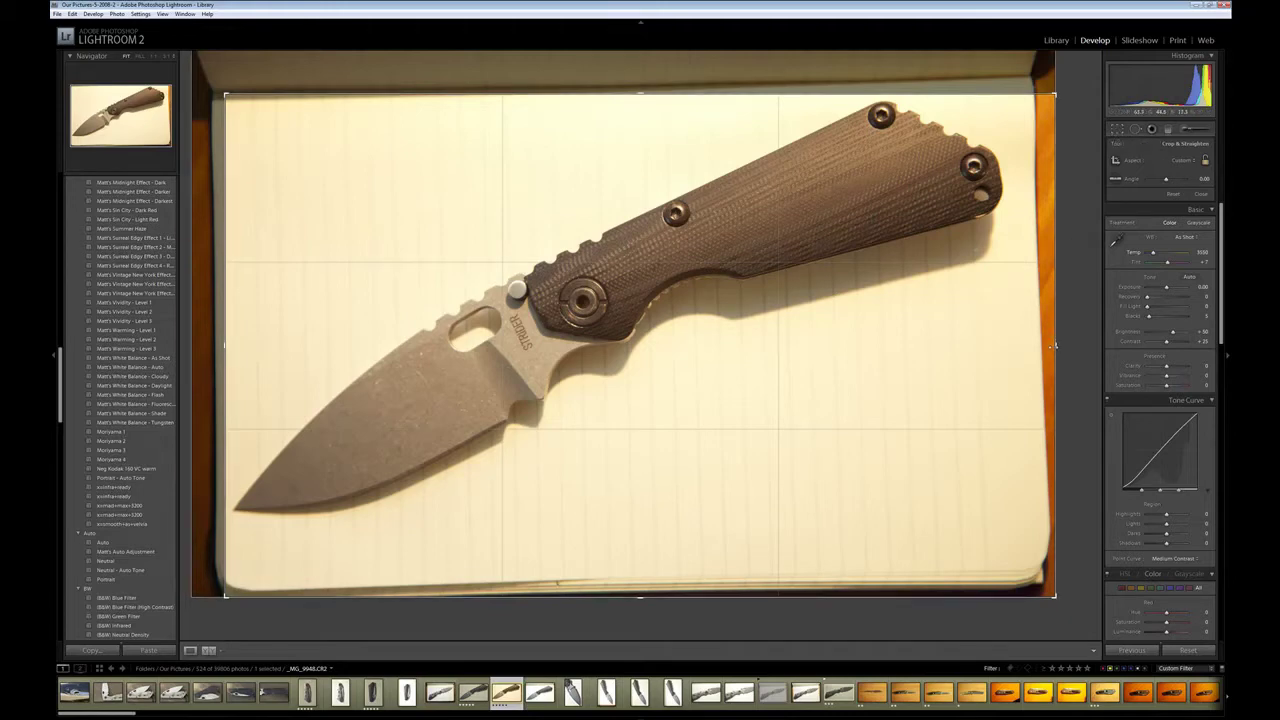
drag(1053, 345, 1028, 345)
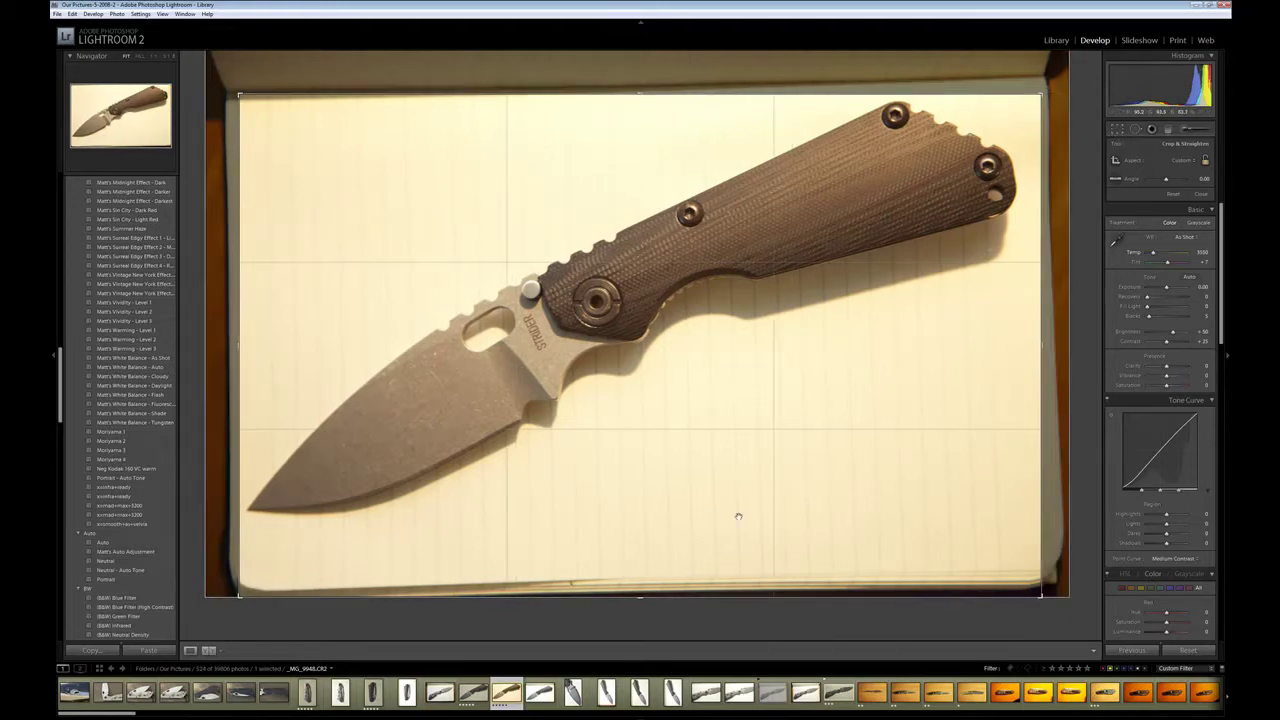
drag(640, 594, 641, 577)
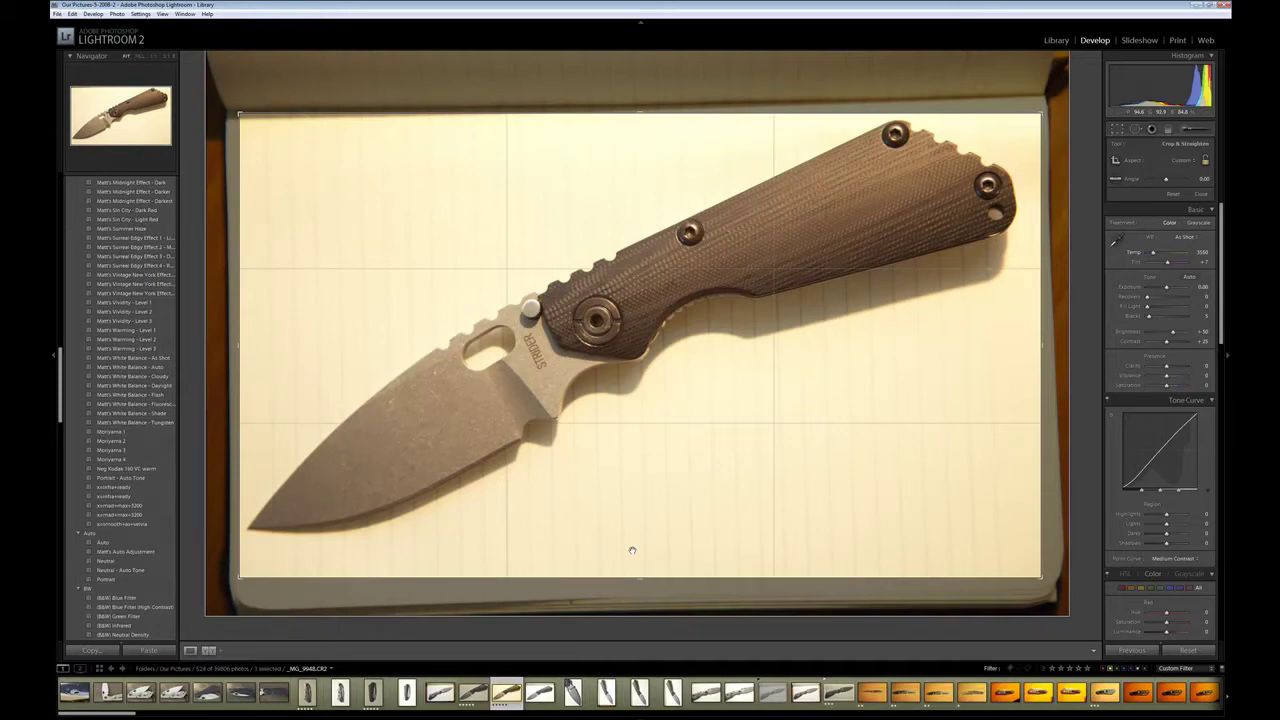
key(Return)
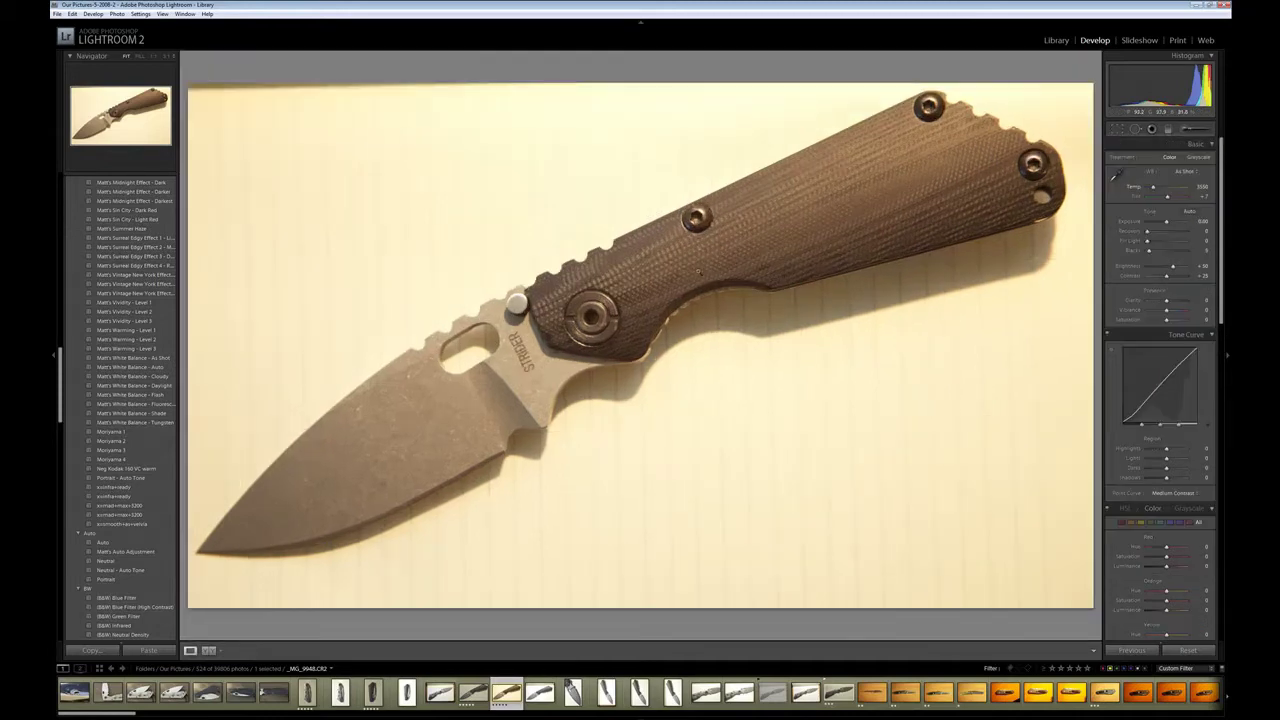
click(1117, 129)
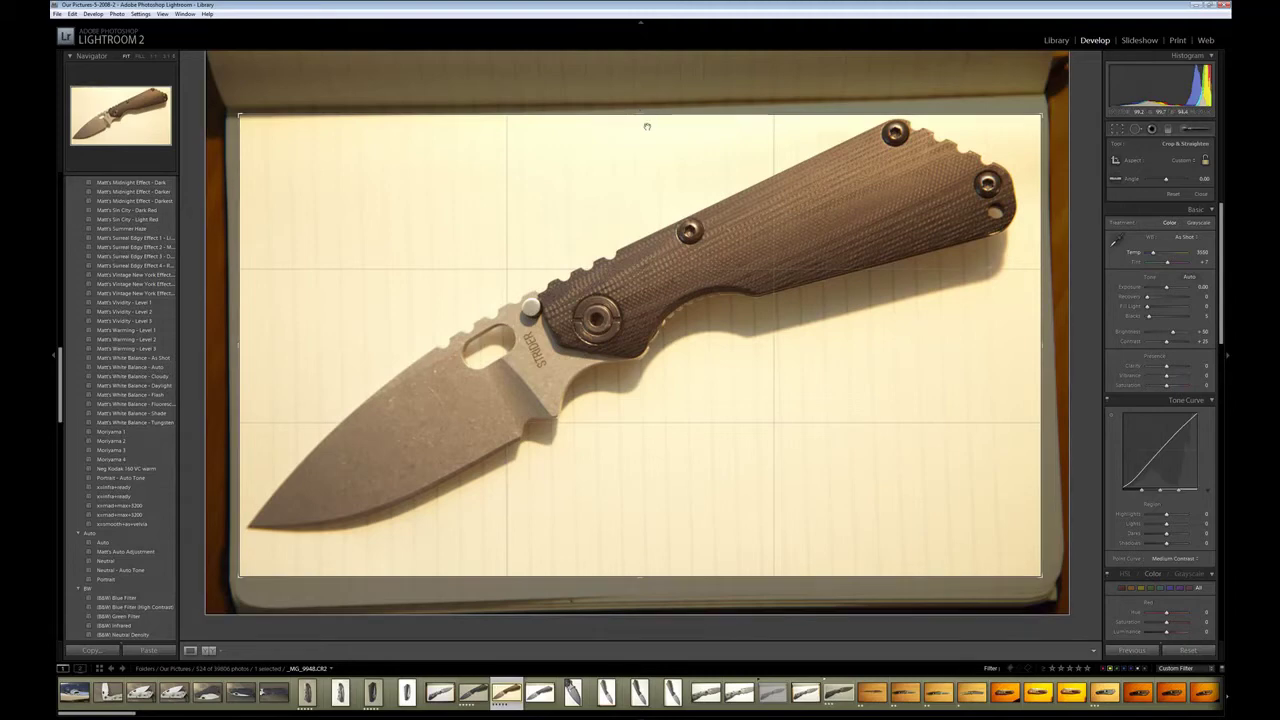
key(Return)
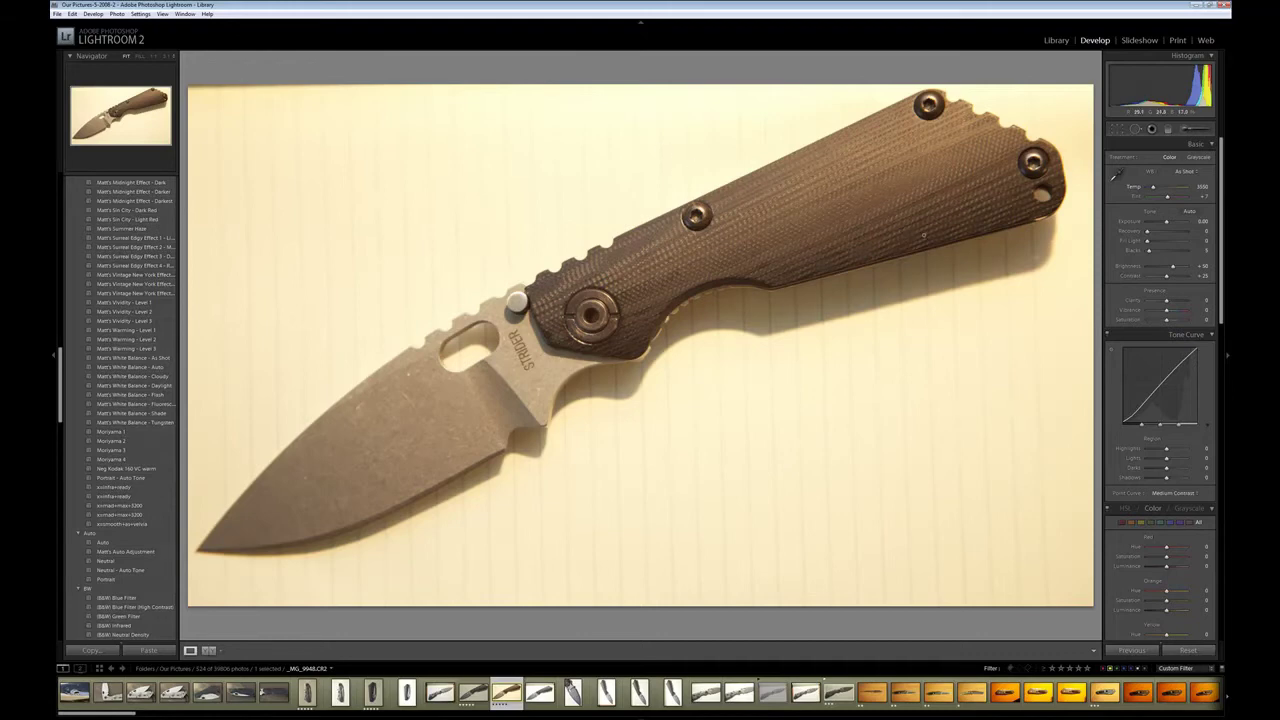
Set a custom white balance by sampling the notebook paper with the eyedropper, redoing the sample once.
click(1116, 176)
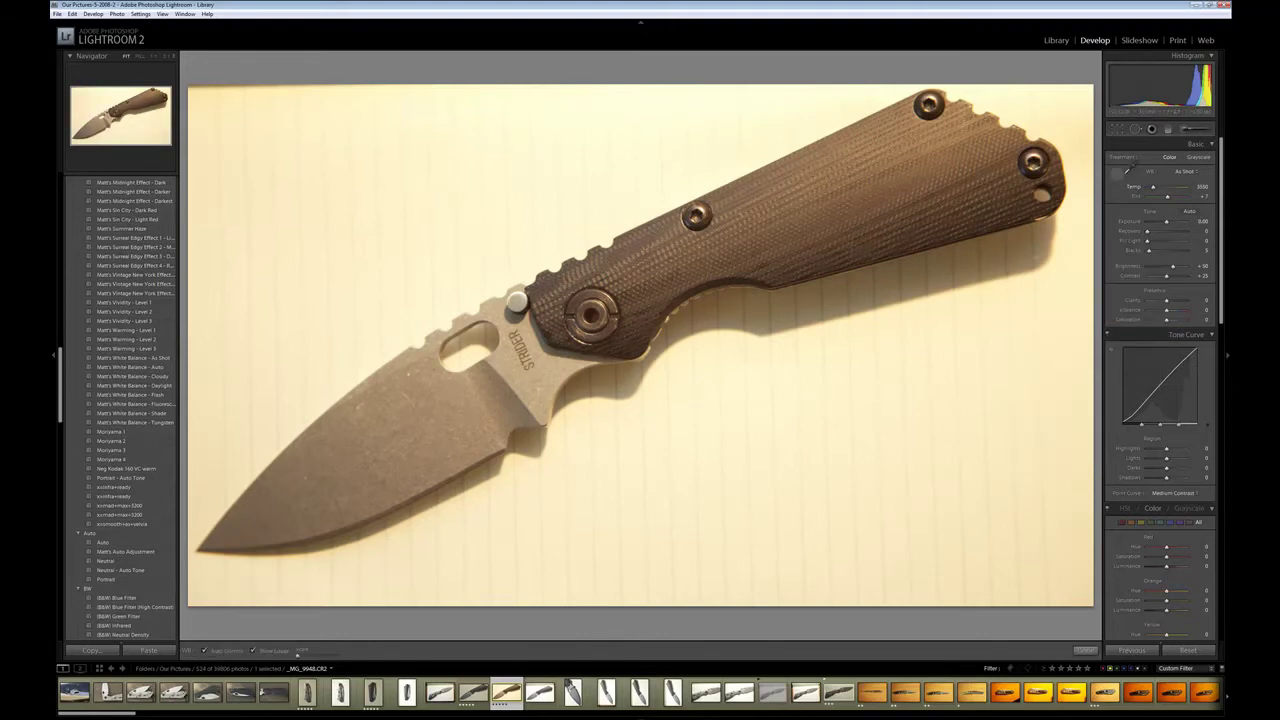
click(1117, 176)
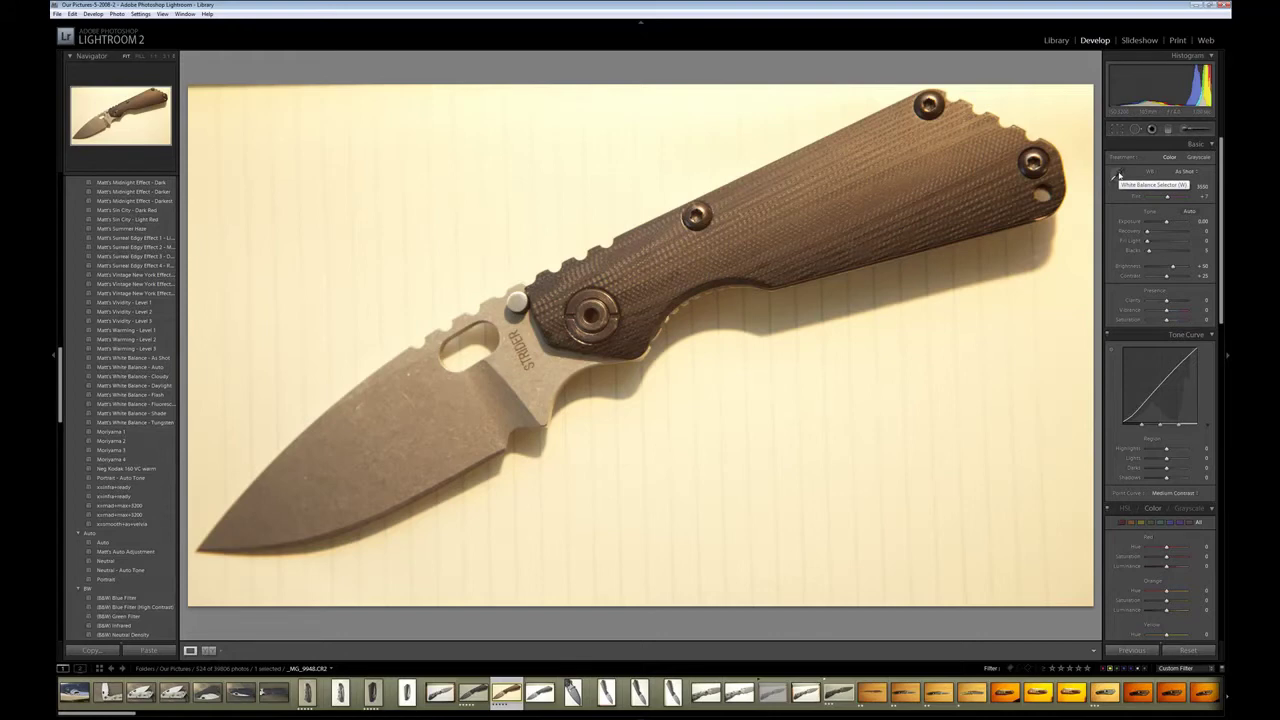
click(1116, 176)
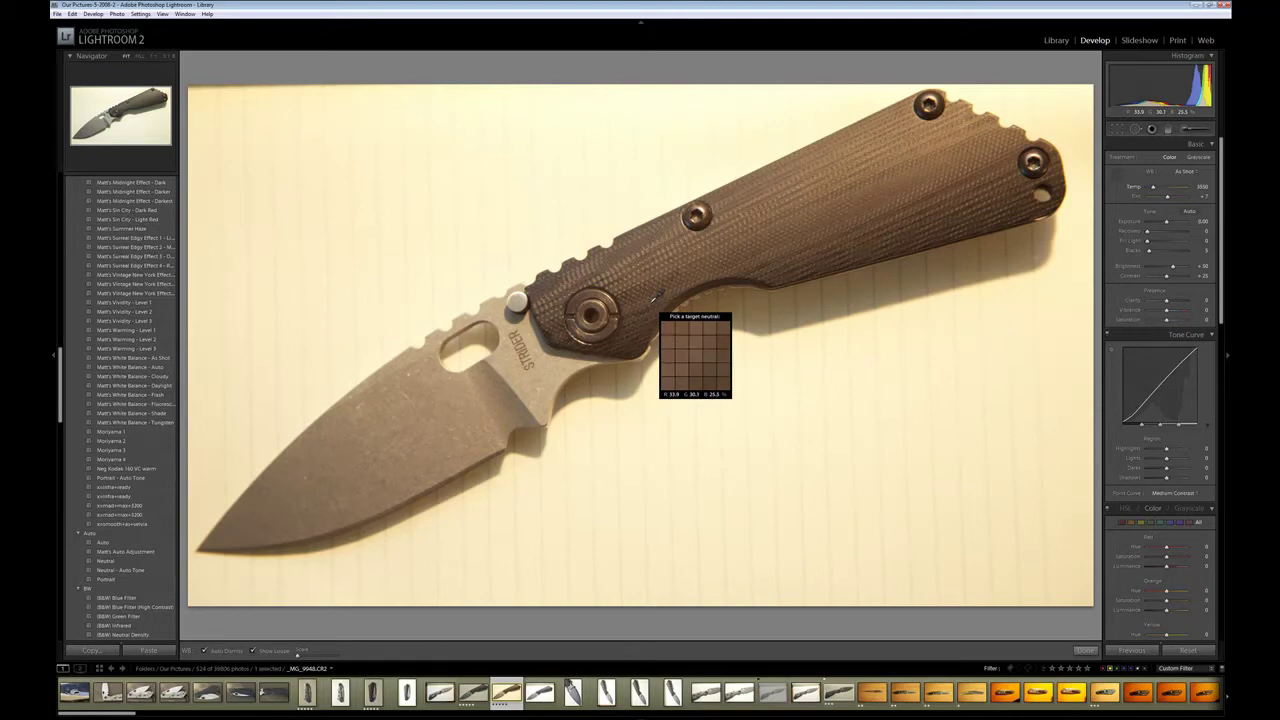
click(736, 464)
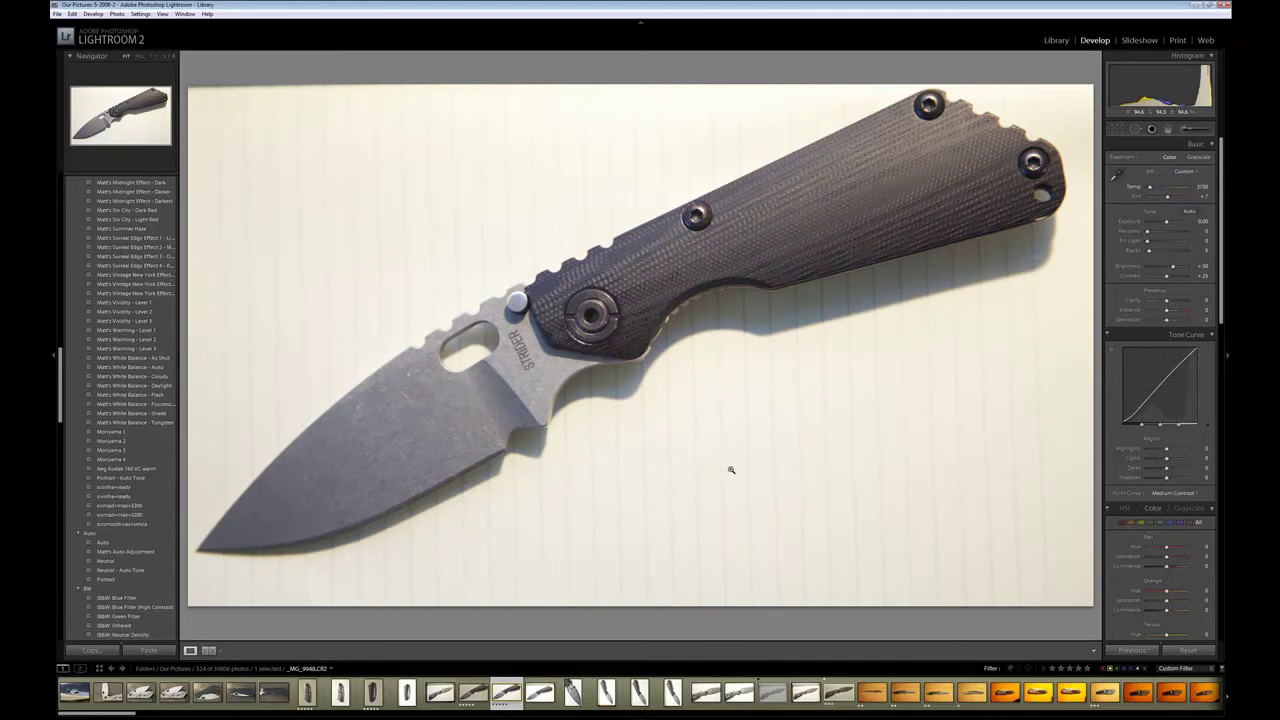
key(ctrl+z)
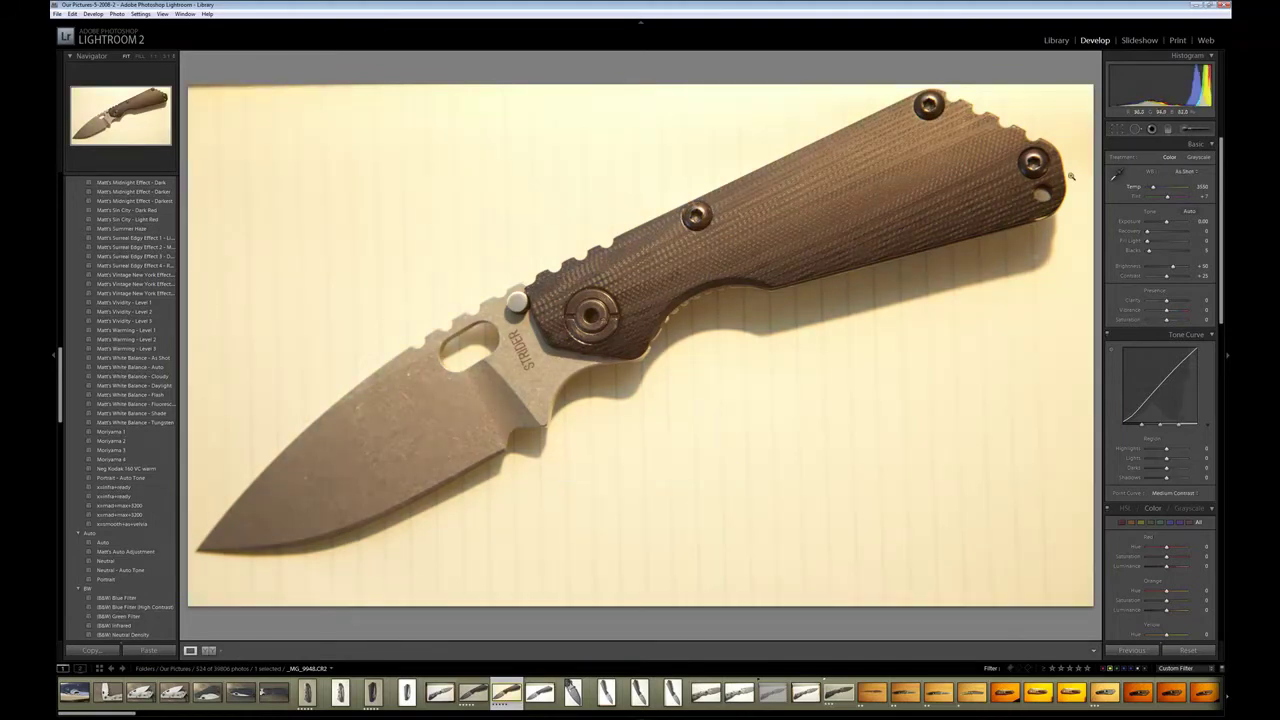
click(1117, 175)
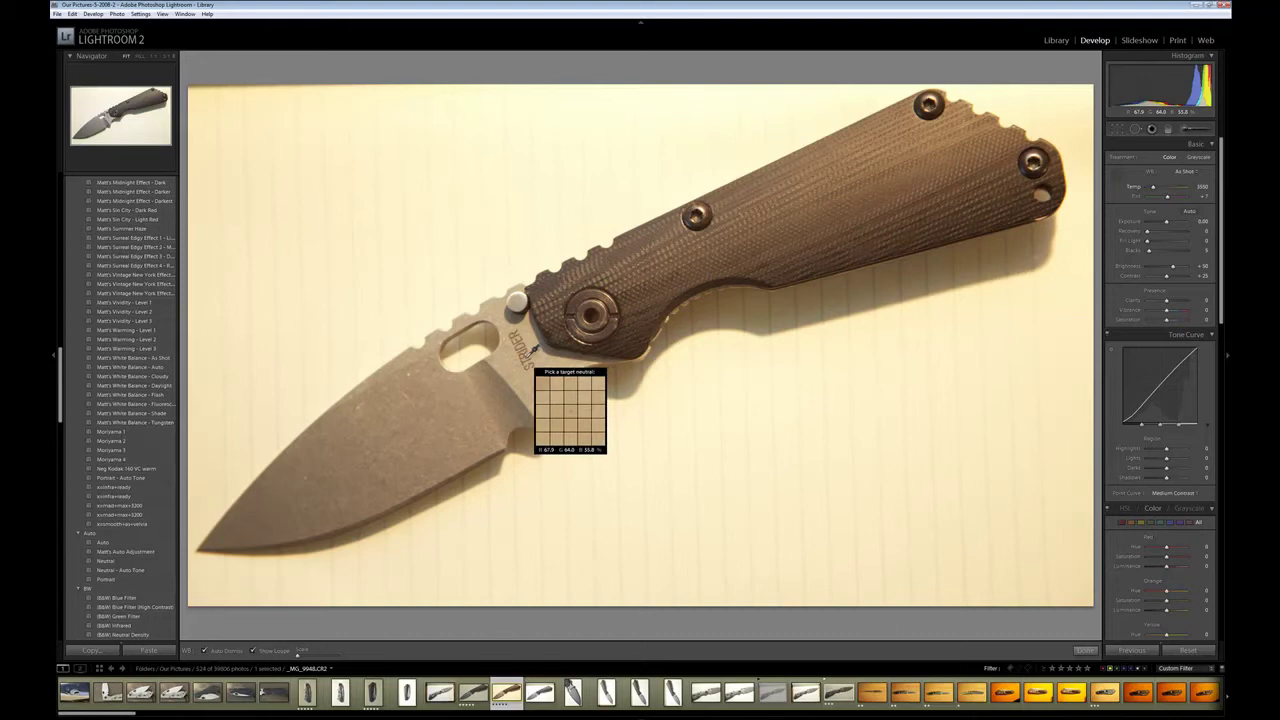
click(533, 347)
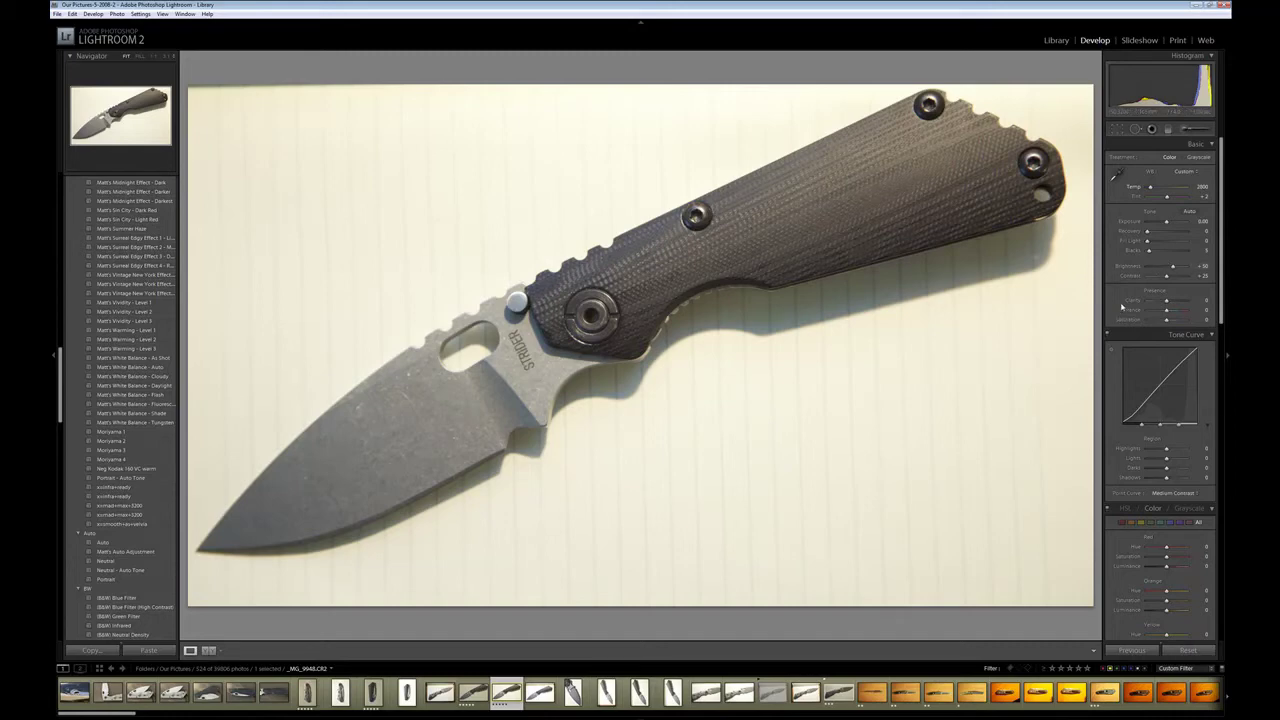
Raise exposure and blacks, discard Auto Tone, and set Contrast +25 and Exposure +0.69.
drag(1166, 226, 1168, 224)
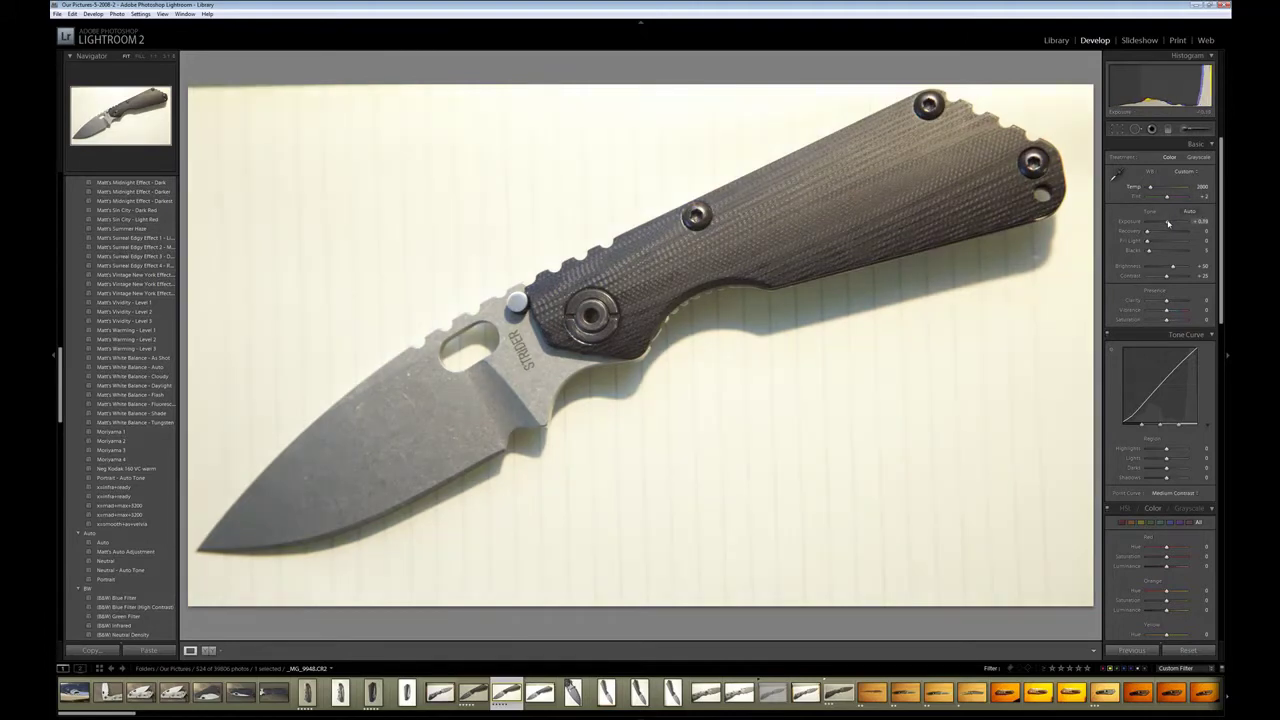
drag(1150, 251, 1155, 253)
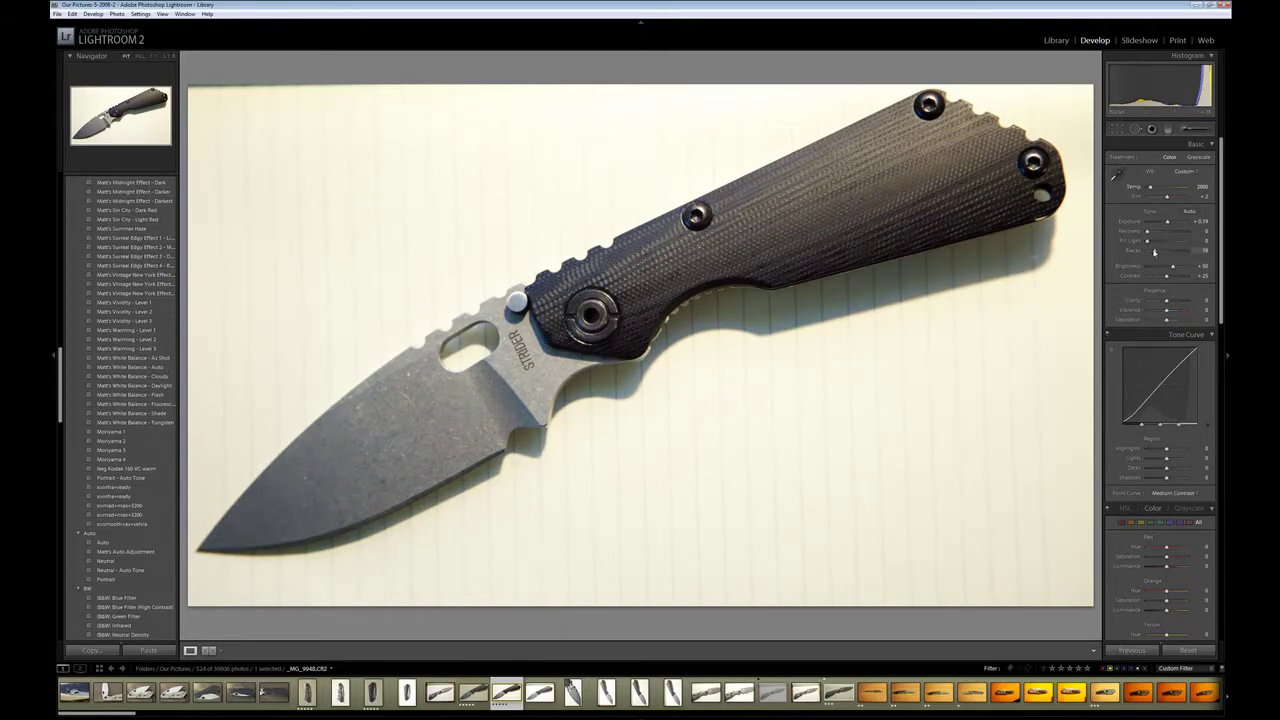
click(1189, 212)
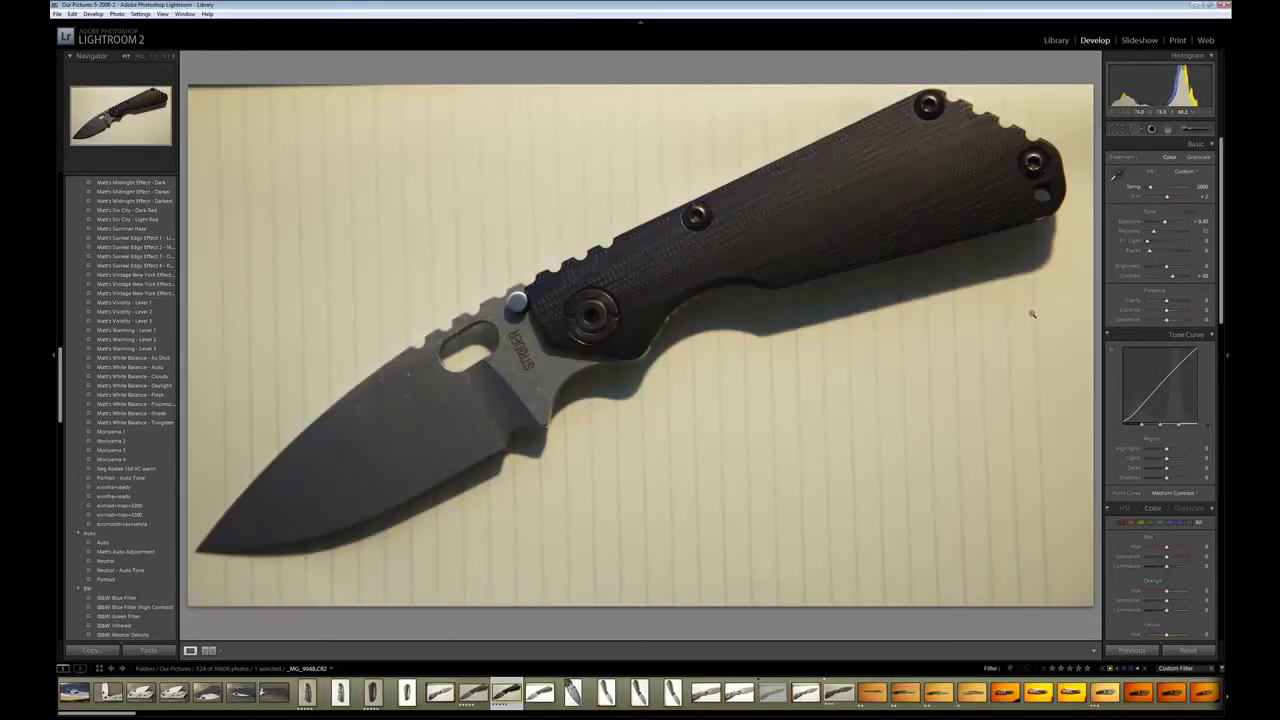
key(ctrl+z)
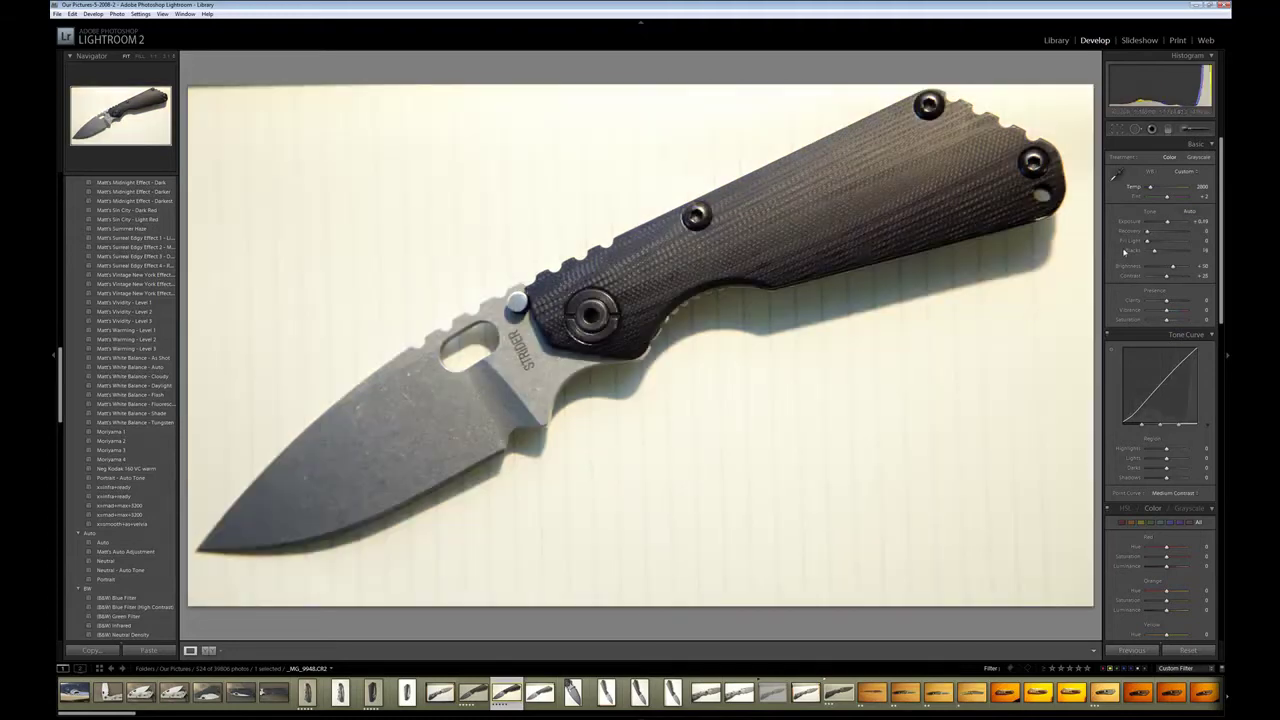
drag(1165, 276, 1151, 248)
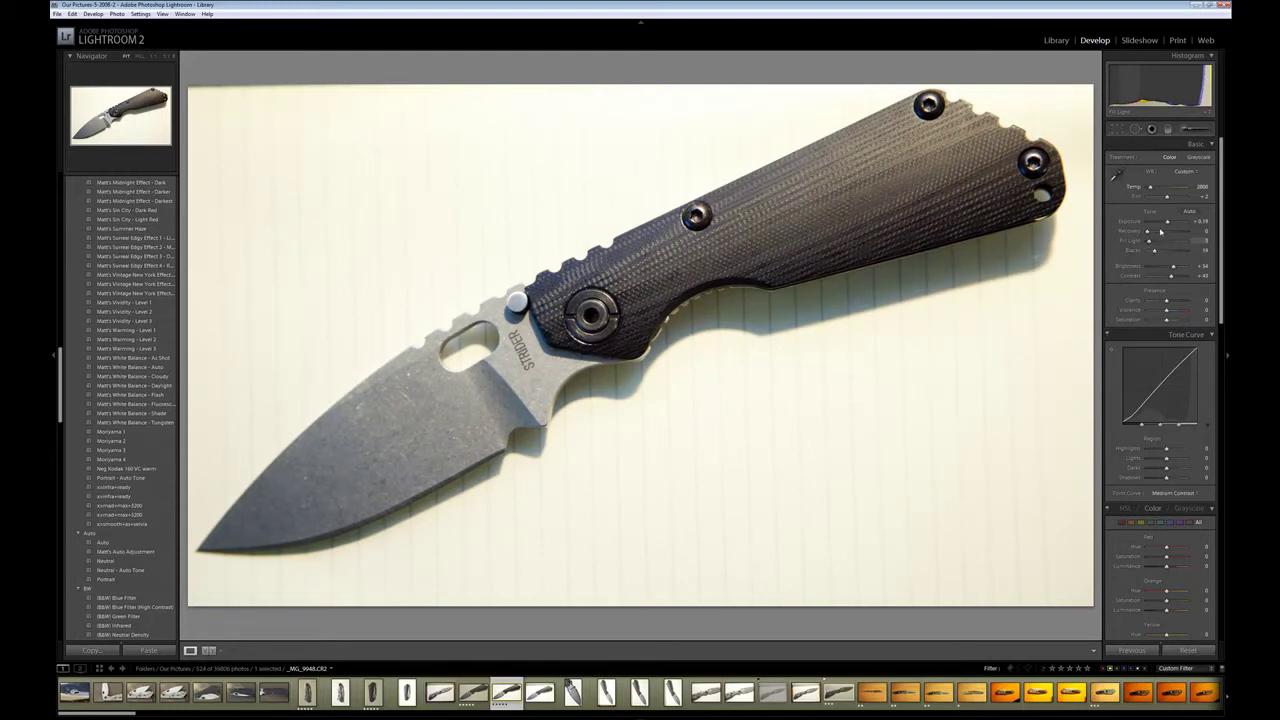
drag(1168, 224, 1167, 226)
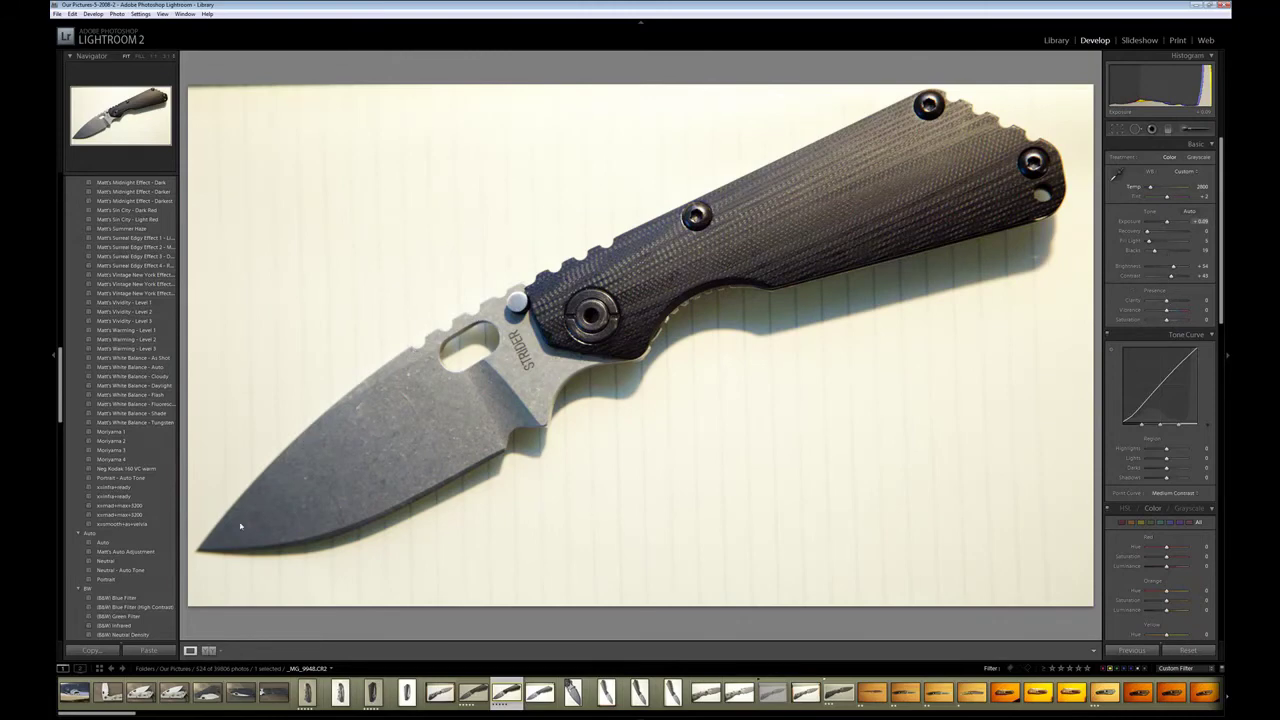
Add clarity and lower vibrance and saturation in the Presence settings.
click(1175, 302)
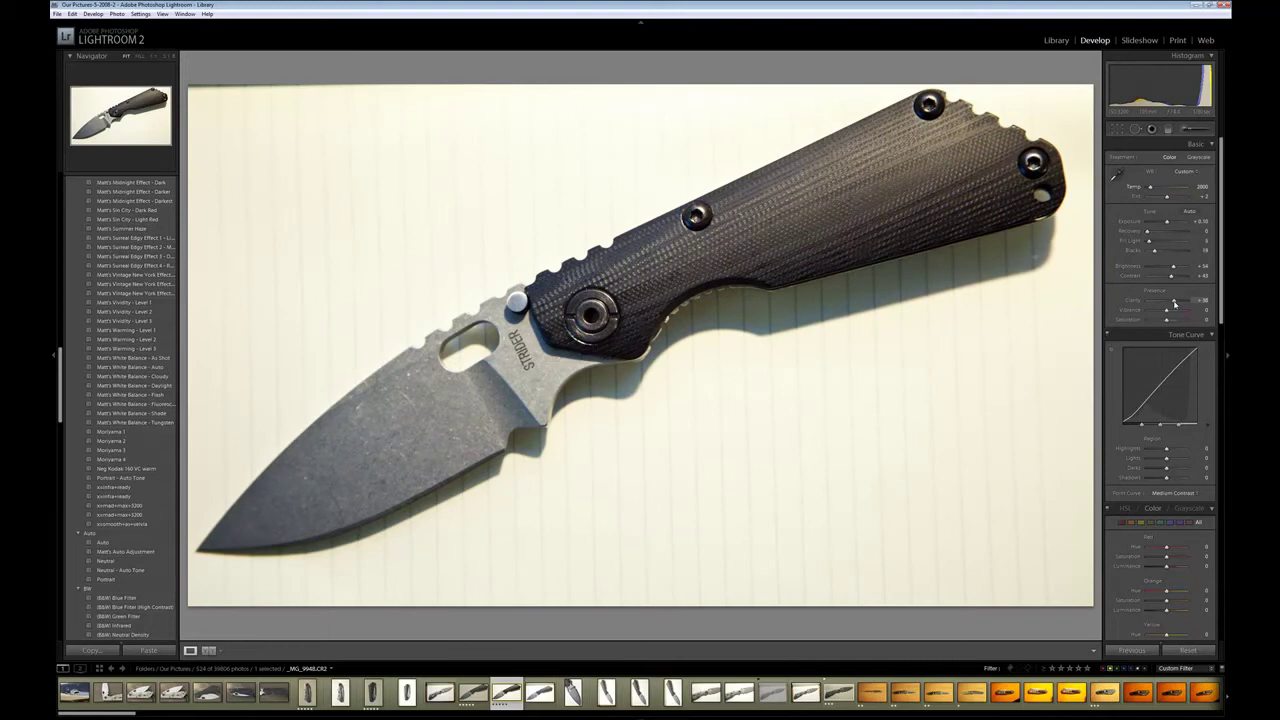
drag(1168, 312, 1160, 313)
drag(1166, 322, 1158, 326)
drag(1158, 324, 1163, 323)
Set the Tone Curve highlights to about +7 and shadows to about +2.
mouse_move(1166, 451)
mouse_down()
mouse_move(1147, 454)
mouse_move(1179, 452)
mouse_move(1166, 457)
mouse_up()
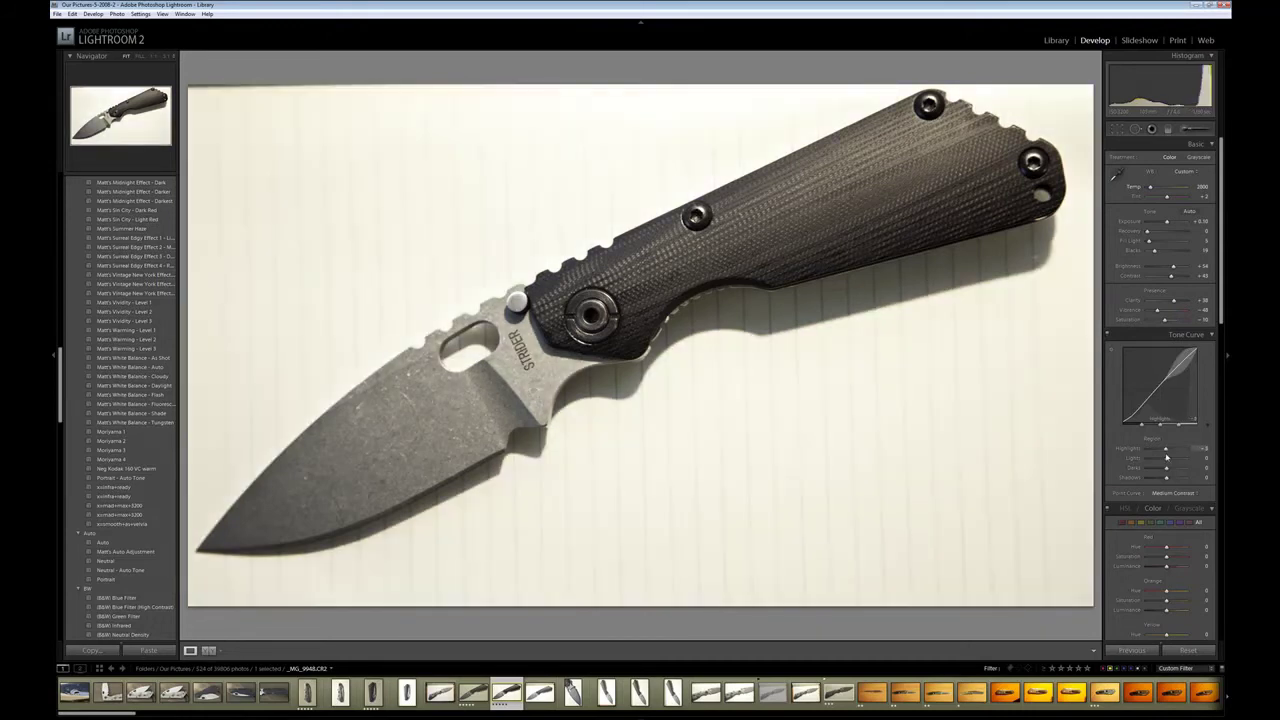
drag(1169, 452, 1171, 456)
drag(1168, 457, 1168, 348)
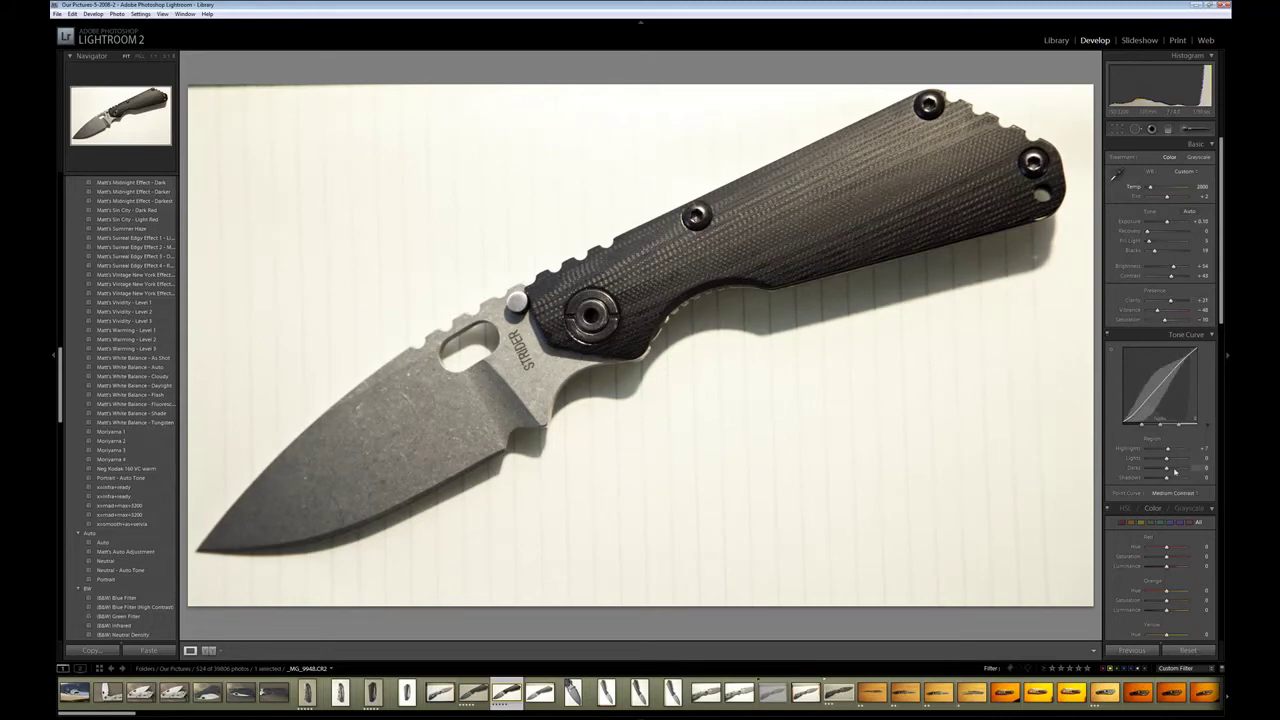
drag(1166, 480, 1197, 486)
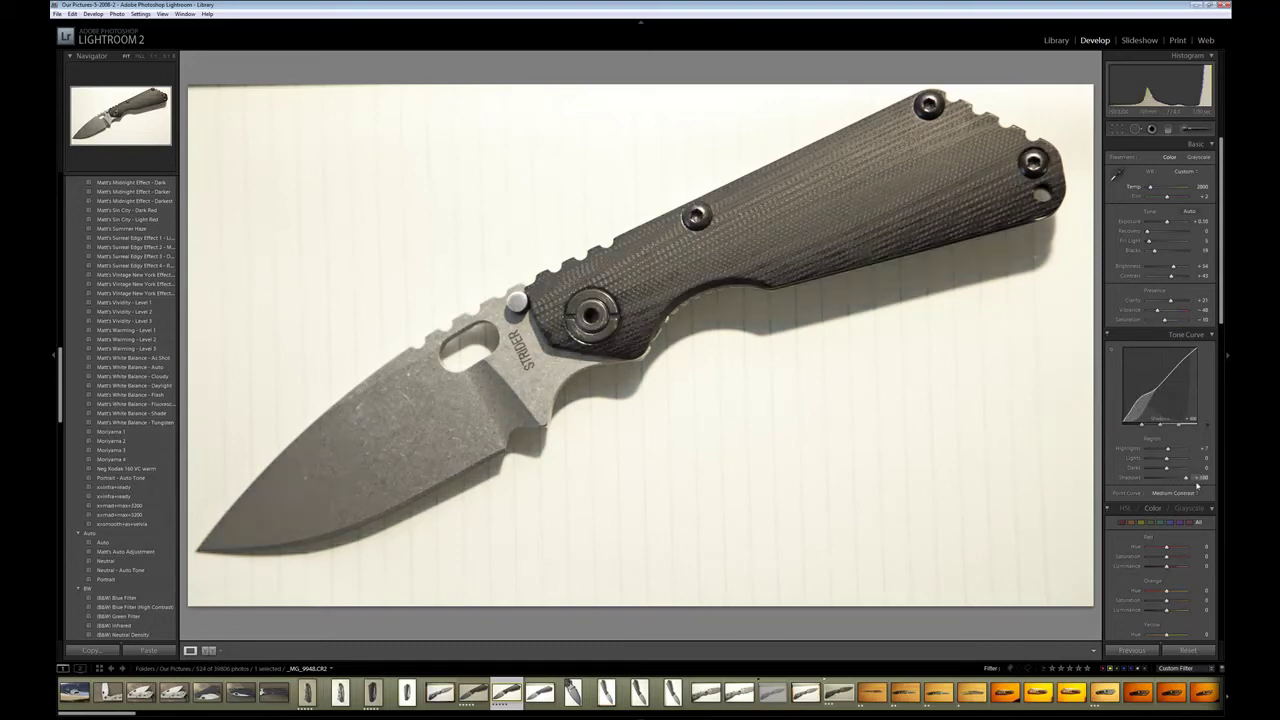
mouse_move(1190, 494)
mouse_down()
mouse_move(1147, 493)
mouse_move(1167, 491)
mouse_up()
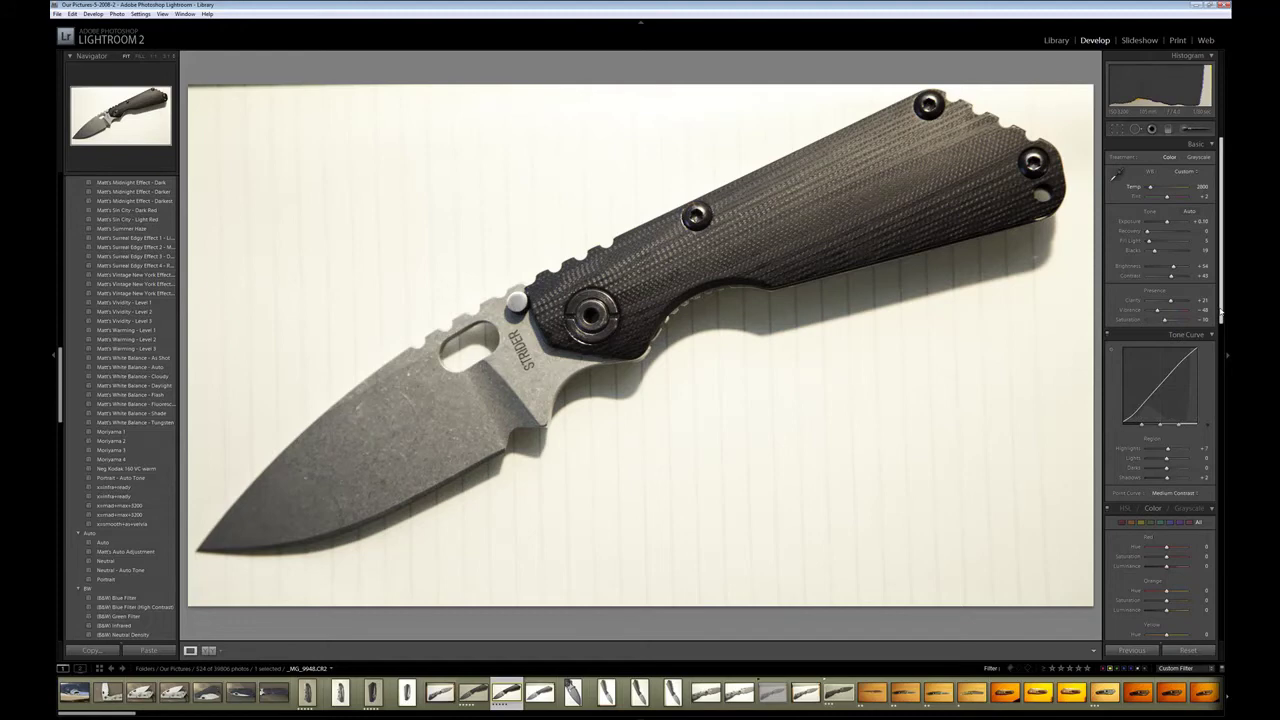
drag(1220, 310, 1220, 342)
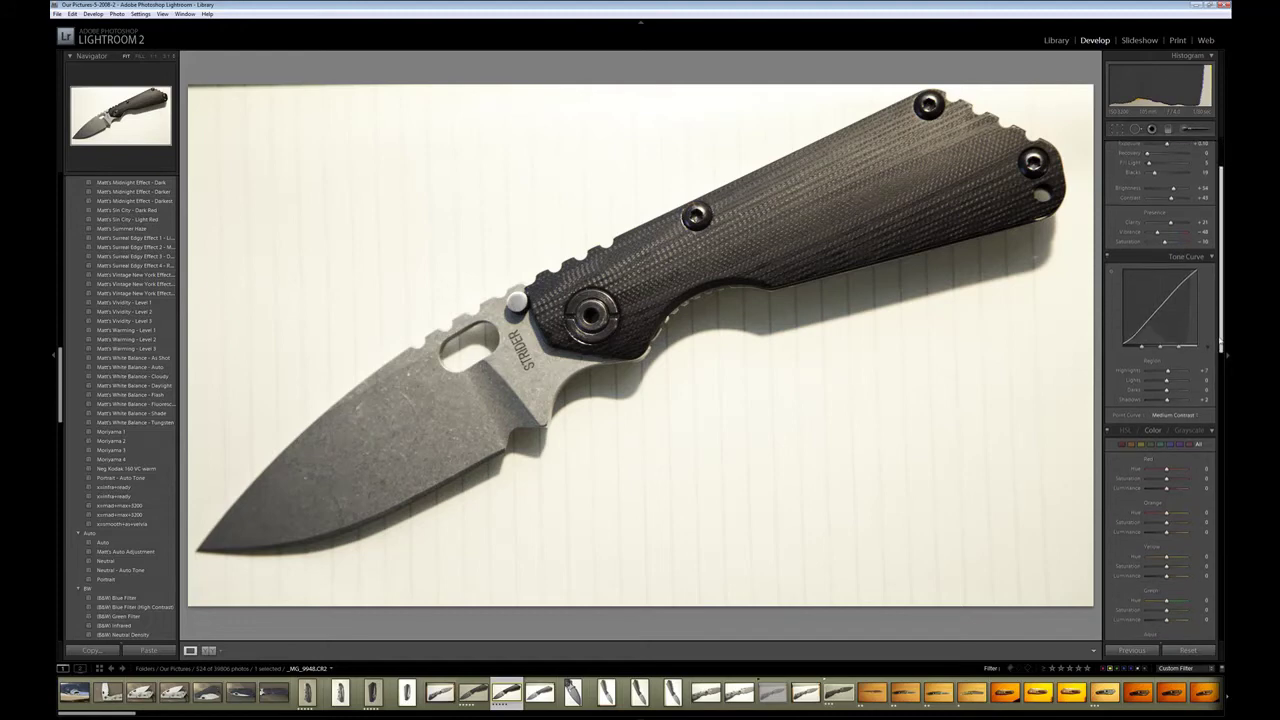
drag(1220, 344, 1220, 349)
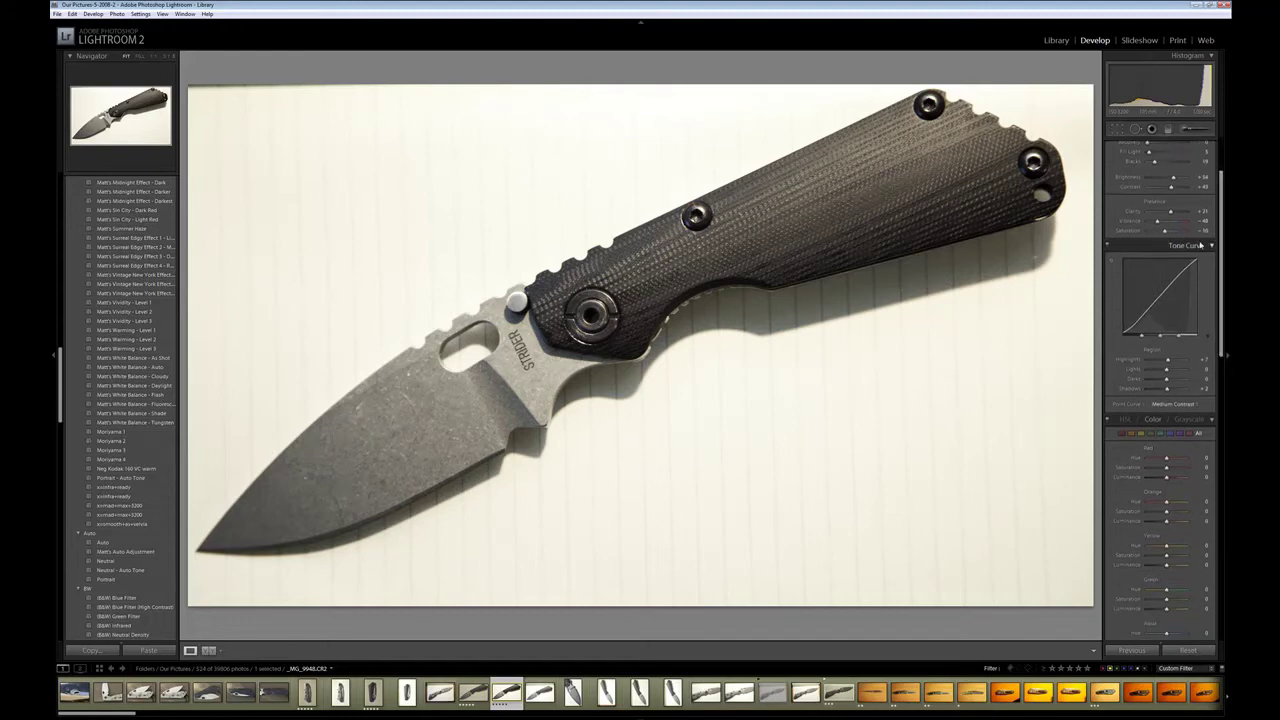
Scroll to the Detail panel and inspect the pivot screw and blade at 1:1.
scroll(1199, 250, down, 10)
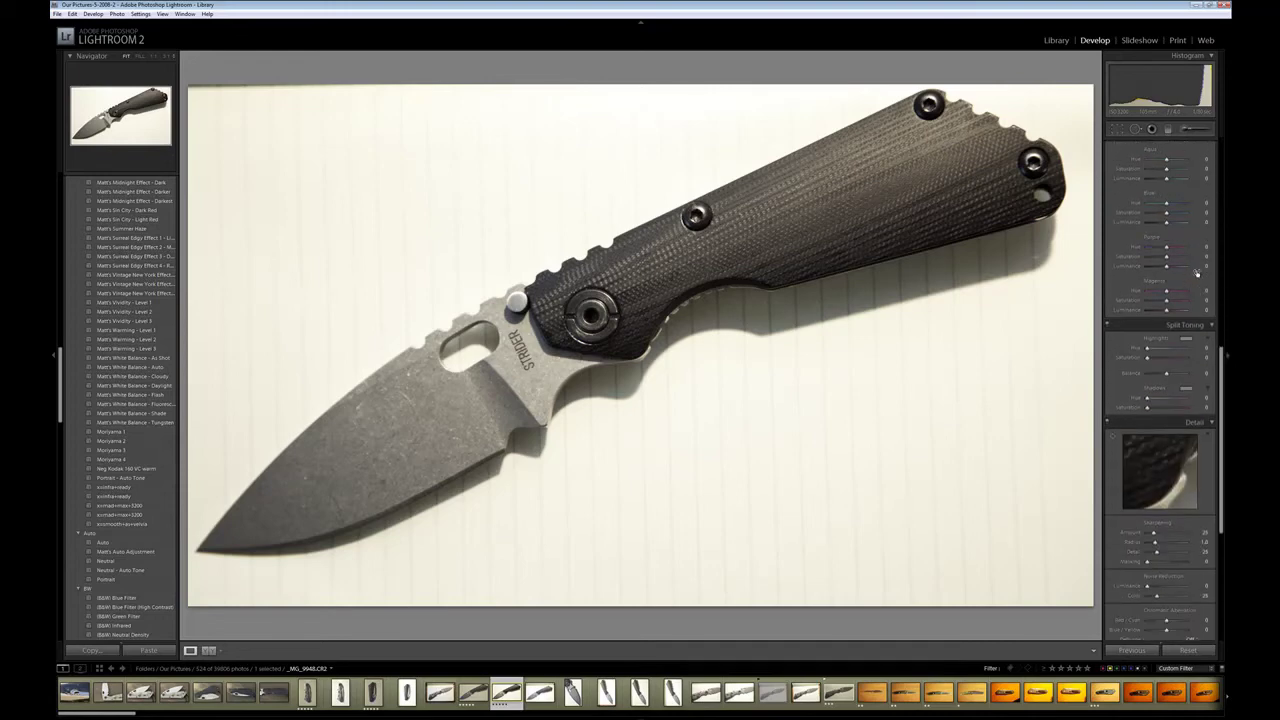
scroll(1197, 273, down, 5)
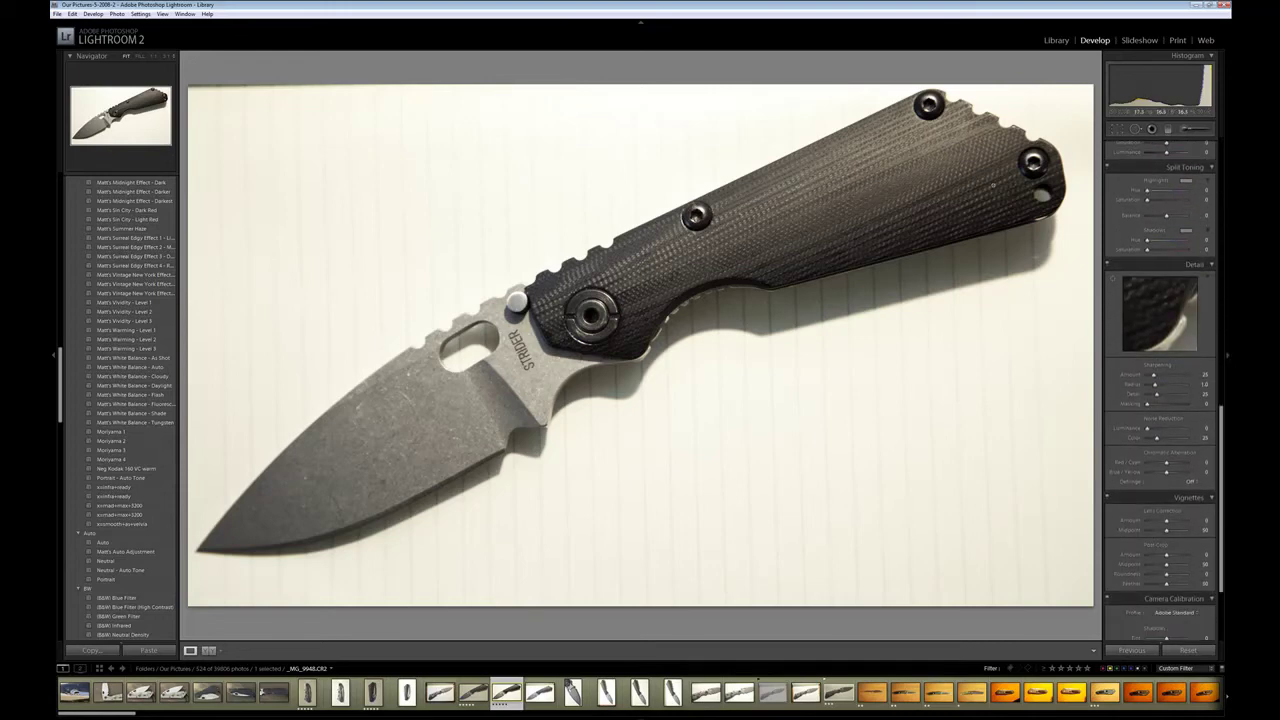
click(600, 316)
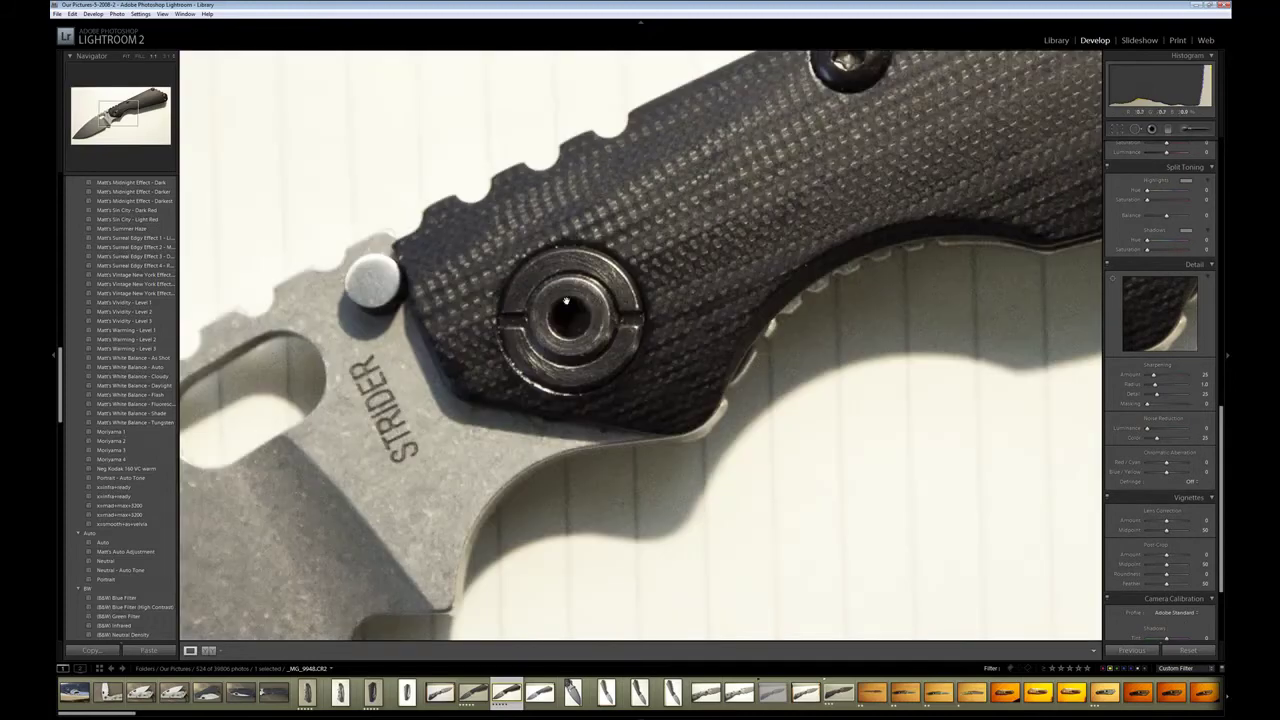
drag(416, 380, 528, 310)
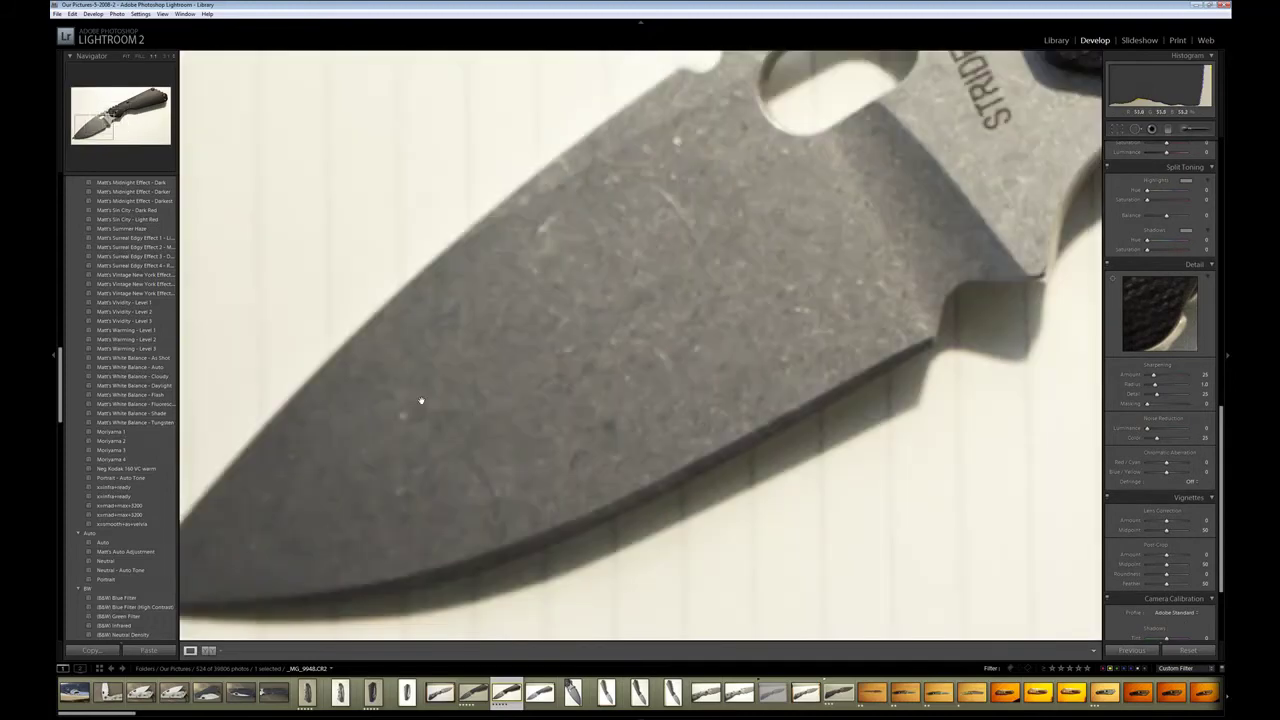
drag(421, 401, 455, 480)
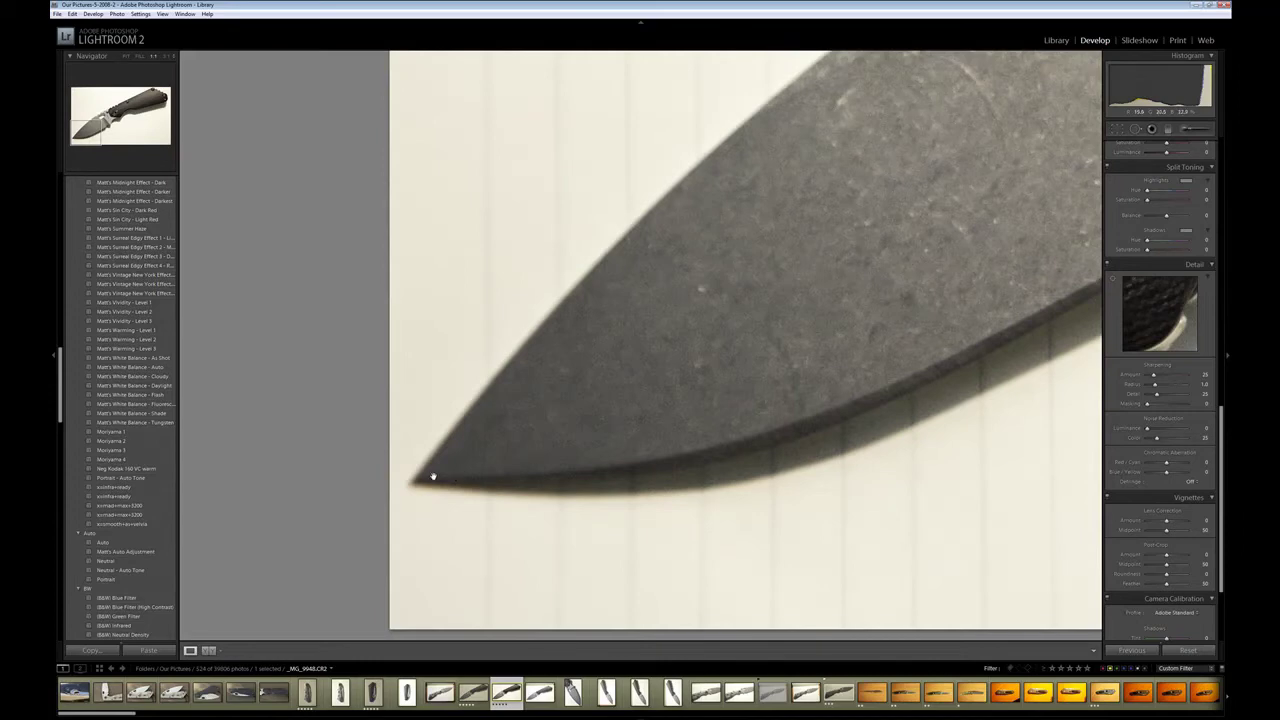
click(995, 180)
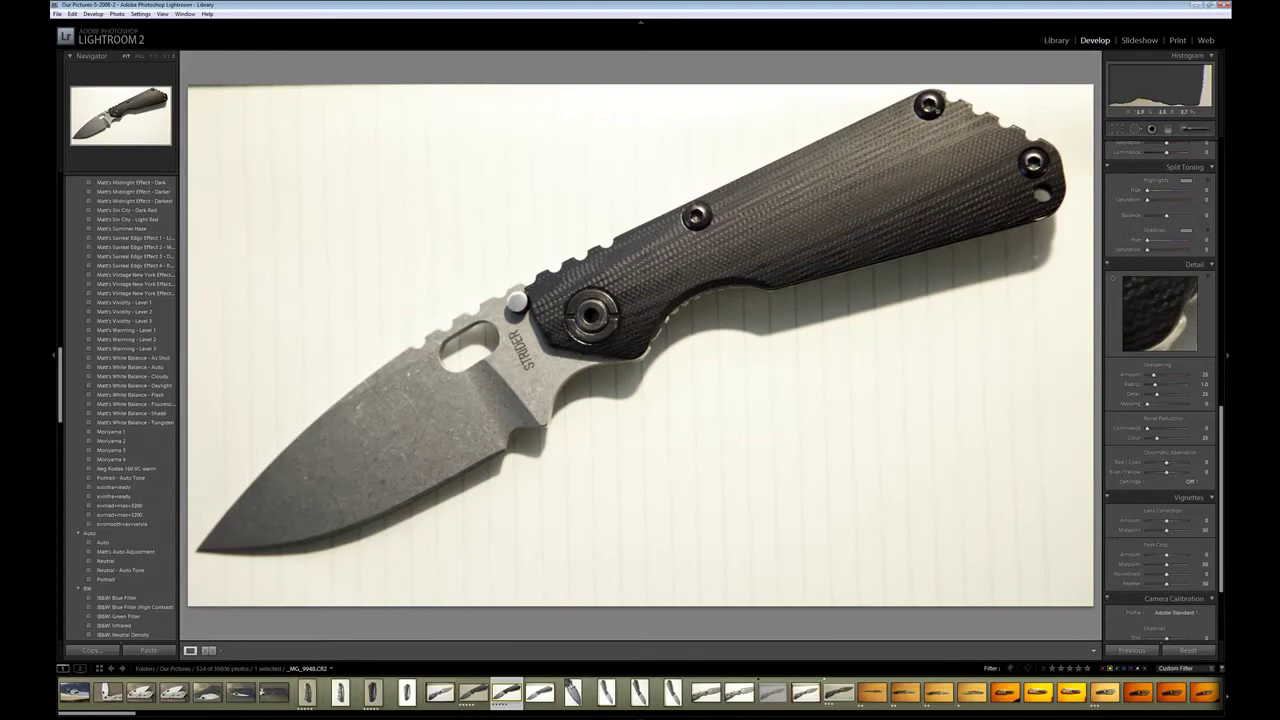
Zoom 1:1 on the handle's top-right screw and open the Adjustment Brush.
click(1035, 163)
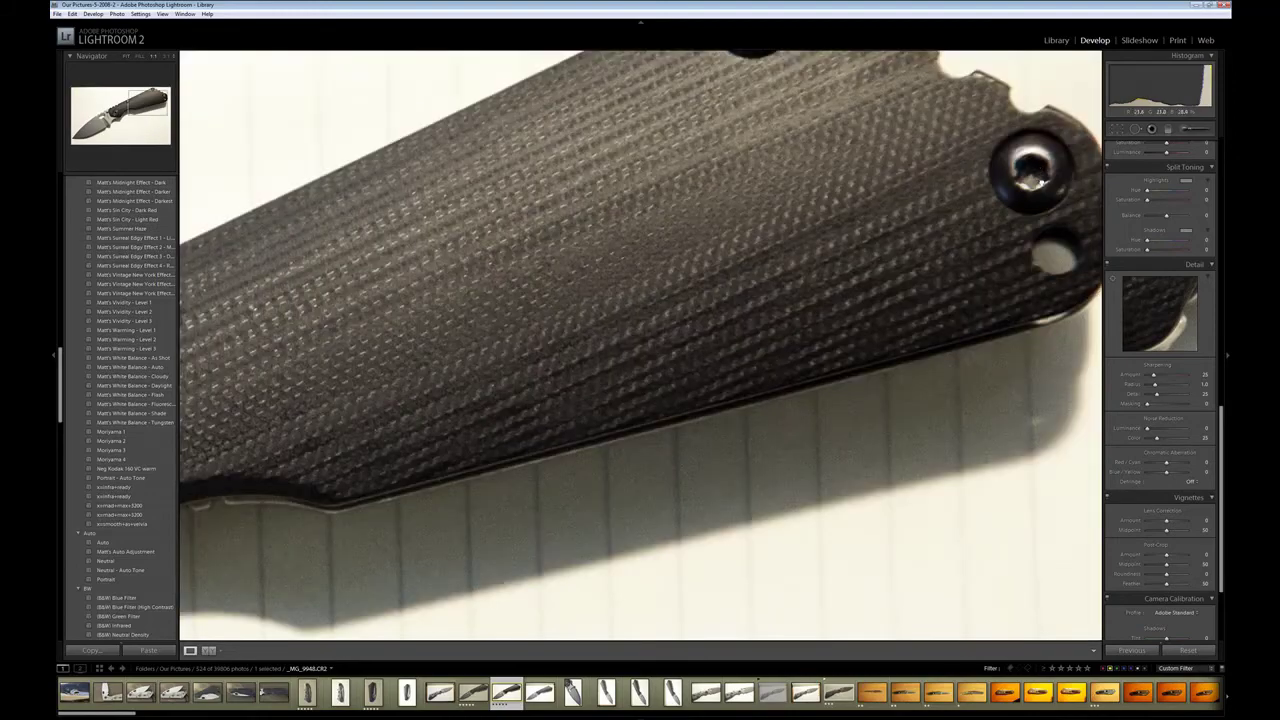
drag(1035, 182, 872, 250)
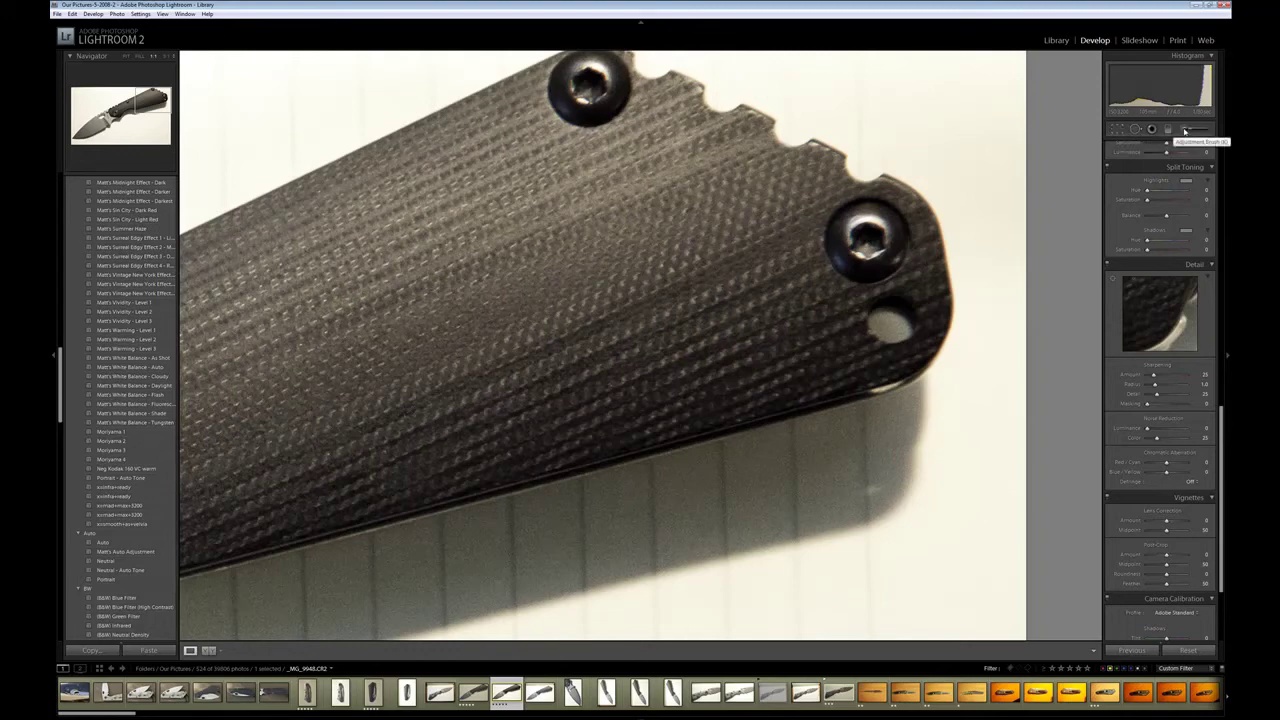
click(1185, 131)
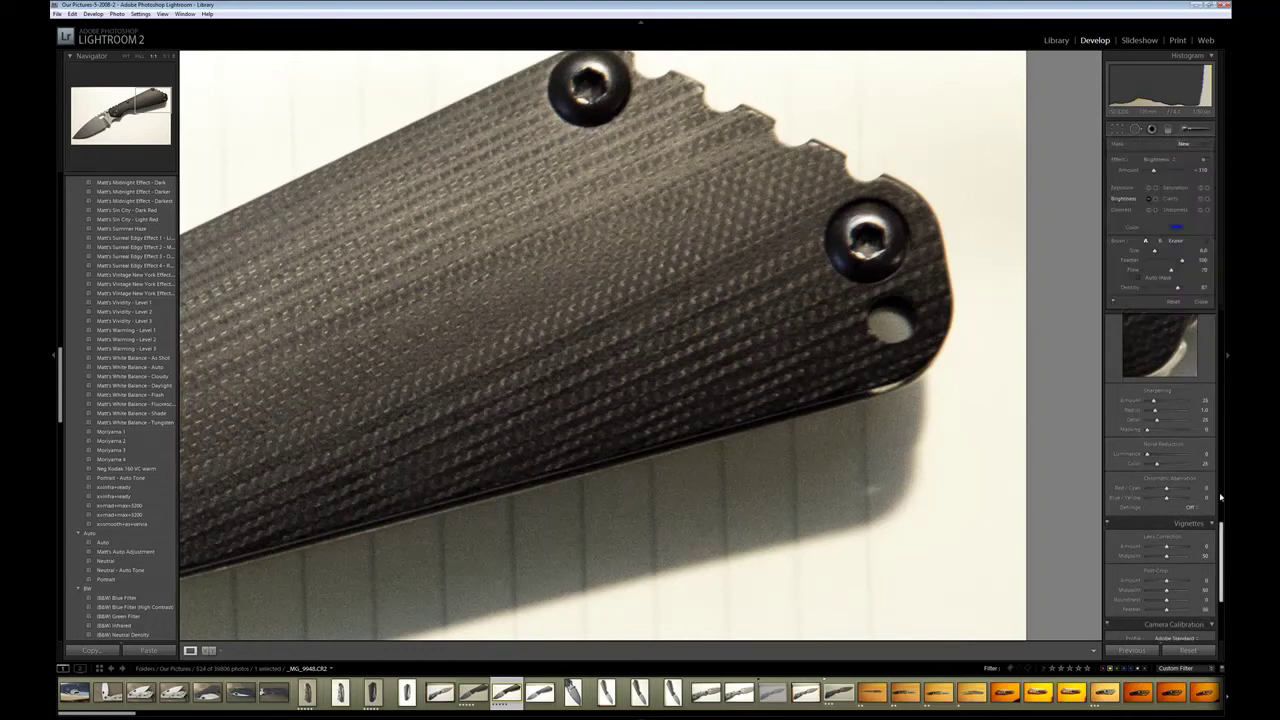
Switch the brush effect to Sharpness, paint over the handle screw, and set Amount to about 82.
drag(1220, 497, 1227, 356)
scroll(1205, 238, up, 3)
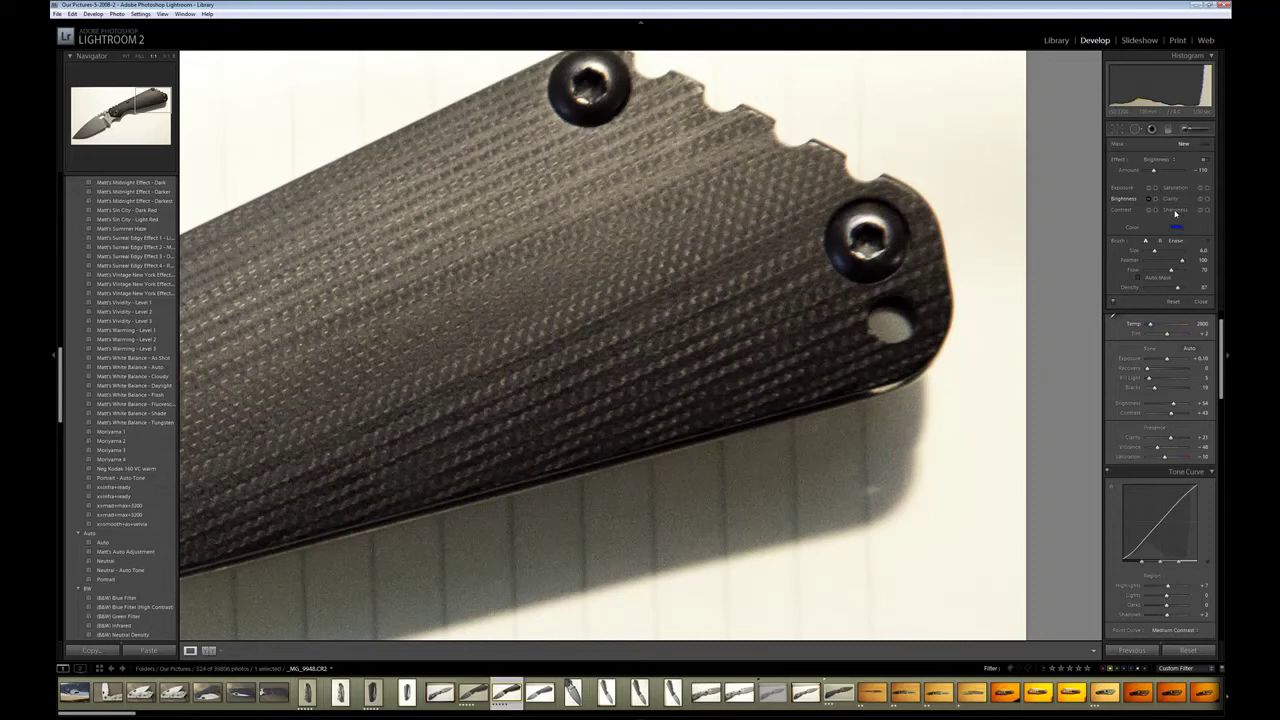
click(1176, 210)
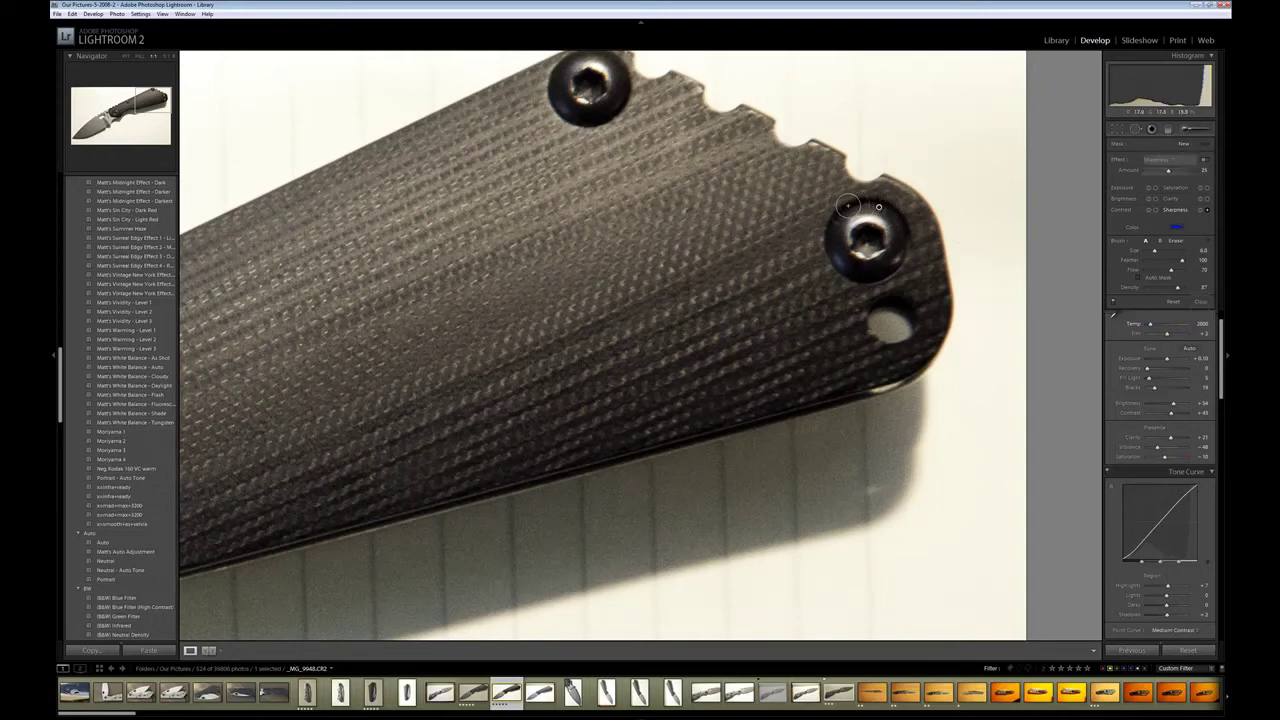
mouse_move(853, 205)
mouse_down()
mouse_move(835, 262)
mouse_move(908, 245)
mouse_move(887, 207)
mouse_move(838, 213)
mouse_move(882, 211)
mouse_move(858, 238)
mouse_up()
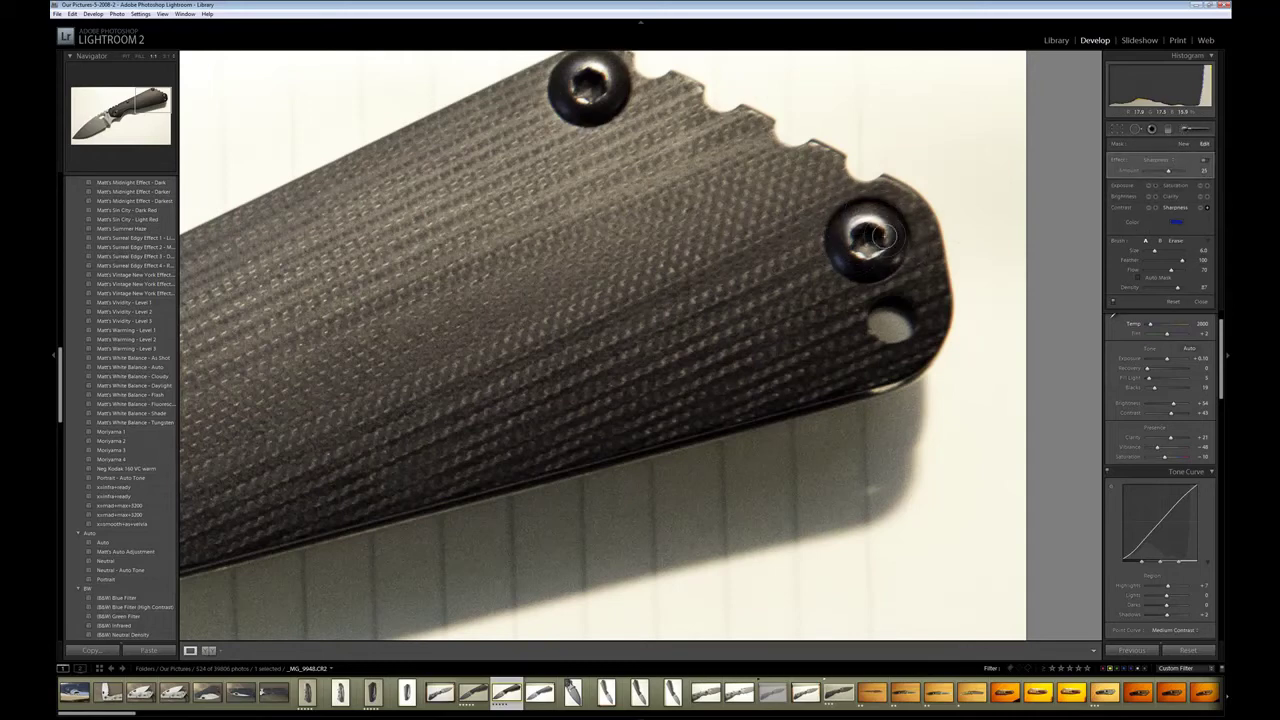
click(878, 207)
drag(1192, 176, 1195, 178)
mouse_move(905, 210)
mouse_down()
mouse_move(901, 243)
mouse_move(858, 269)
mouse_move(827, 253)
mouse_move(835, 211)
mouse_move(864, 262)
mouse_move(876, 233)
mouse_move(856, 212)
mouse_move(838, 233)
mouse_move(865, 263)
mouse_move(892, 259)
mouse_move(906, 225)
mouse_move(845, 188)
mouse_move(805, 228)
mouse_move(850, 288)
mouse_move(878, 293)
mouse_move(901, 270)
mouse_move(885, 225)
mouse_up()
drag(1183, 173, 1158, 178)
drag(1192, 175, 1115, 176)
drag(1126, 176, 1175, 174)
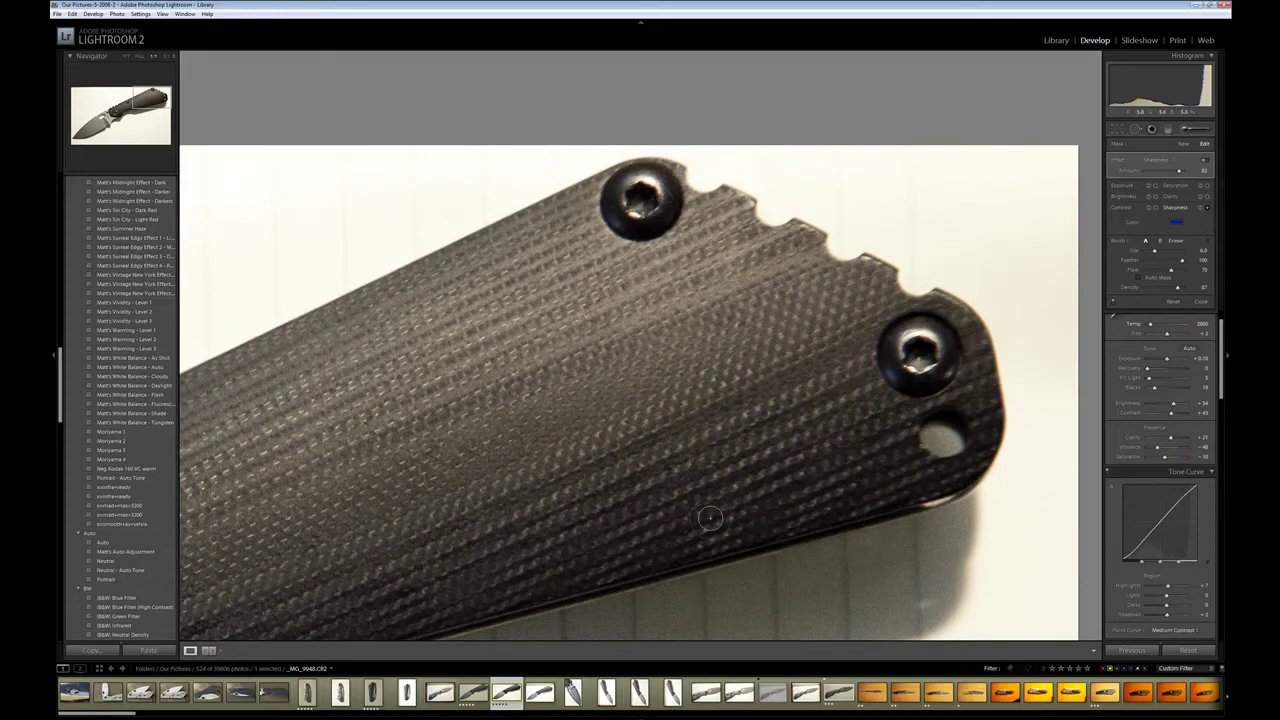
Pan around the handle, blade tip, STRIDER logo and pivot screw at full size.
drag(704, 526, 762, 278)
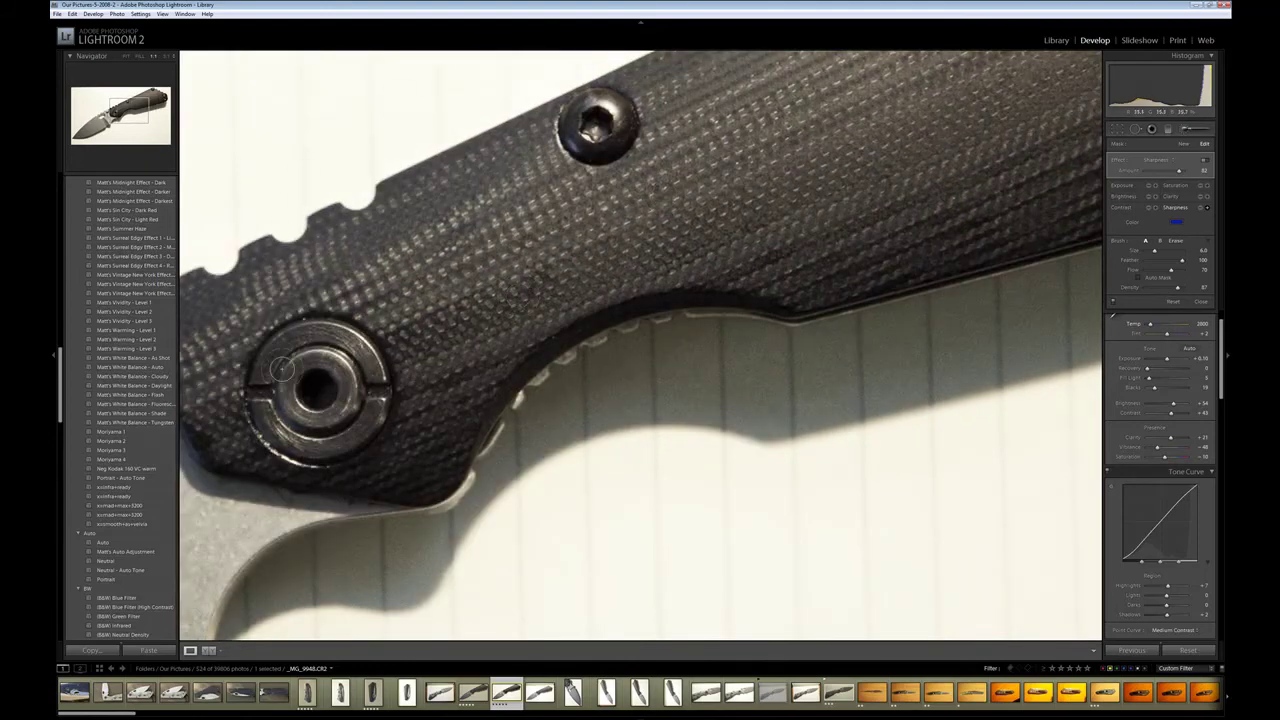
drag(426, 385, 810, 325)
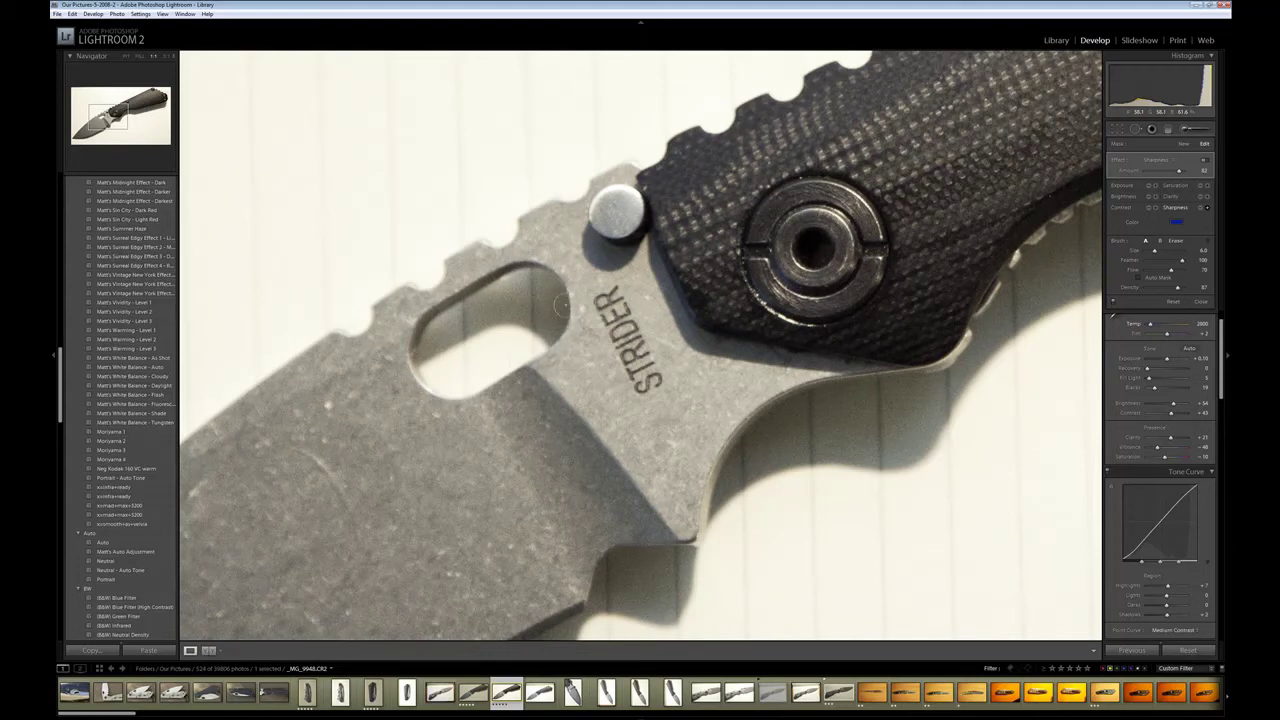
key(Page_Down)
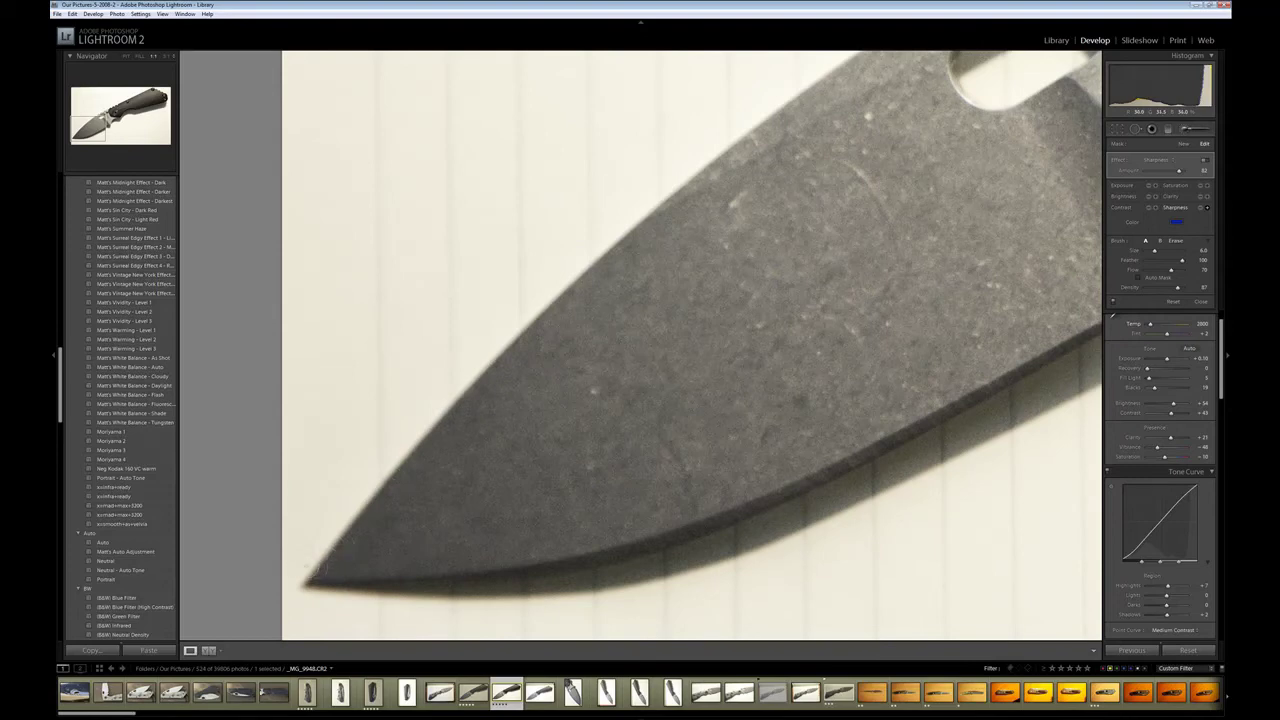
key(Page_Down)
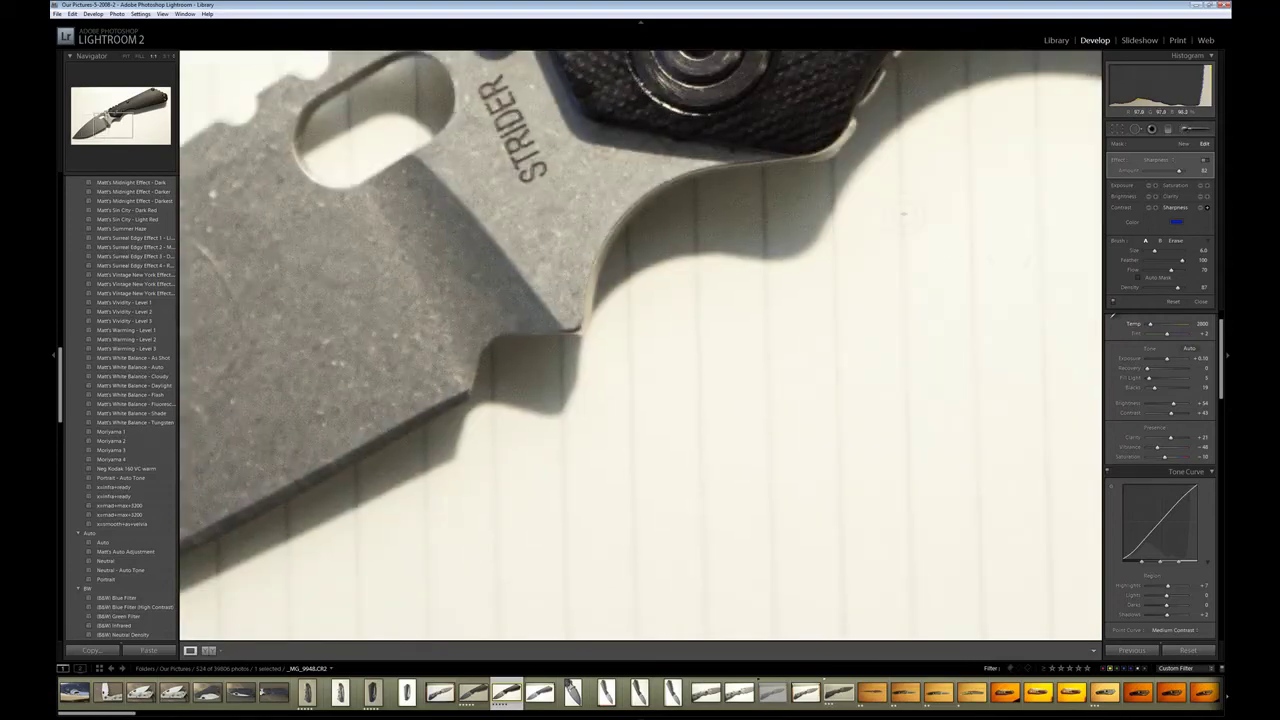
drag(829, 200, 951, 457)
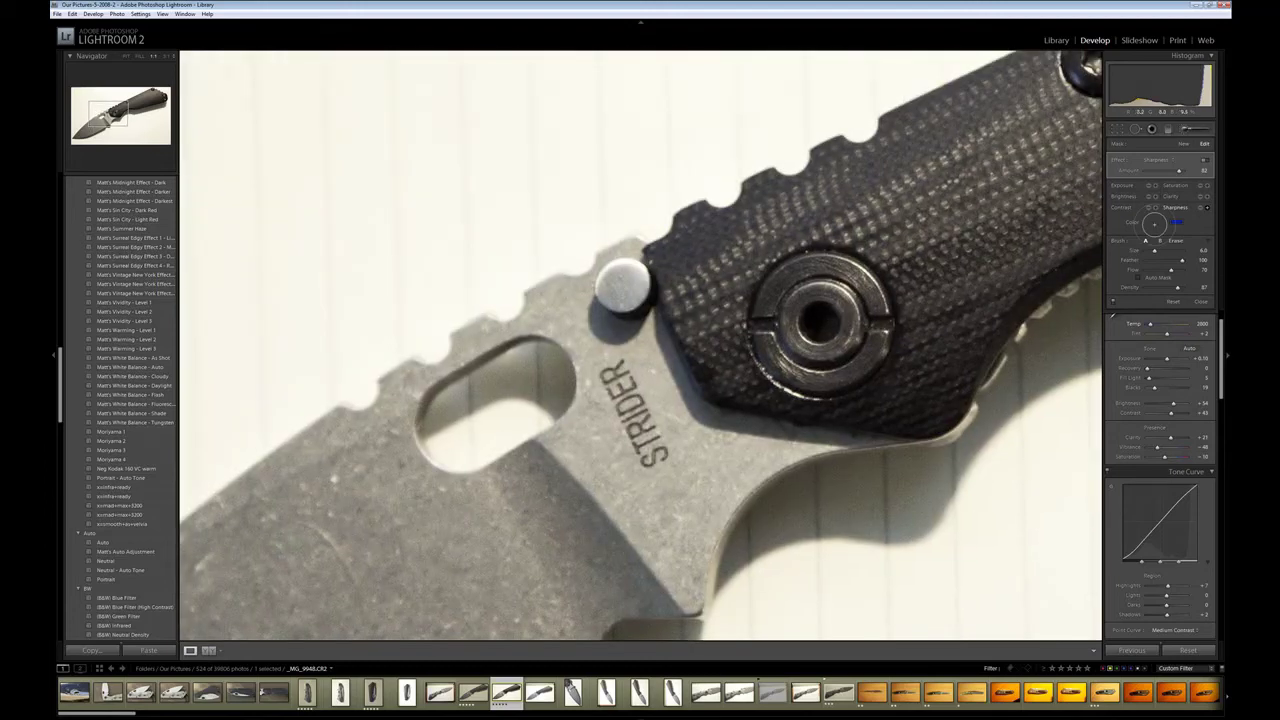
Add a new Clarity brush adjustment over the rear handle screw with Amount near 100.
click(1186, 143)
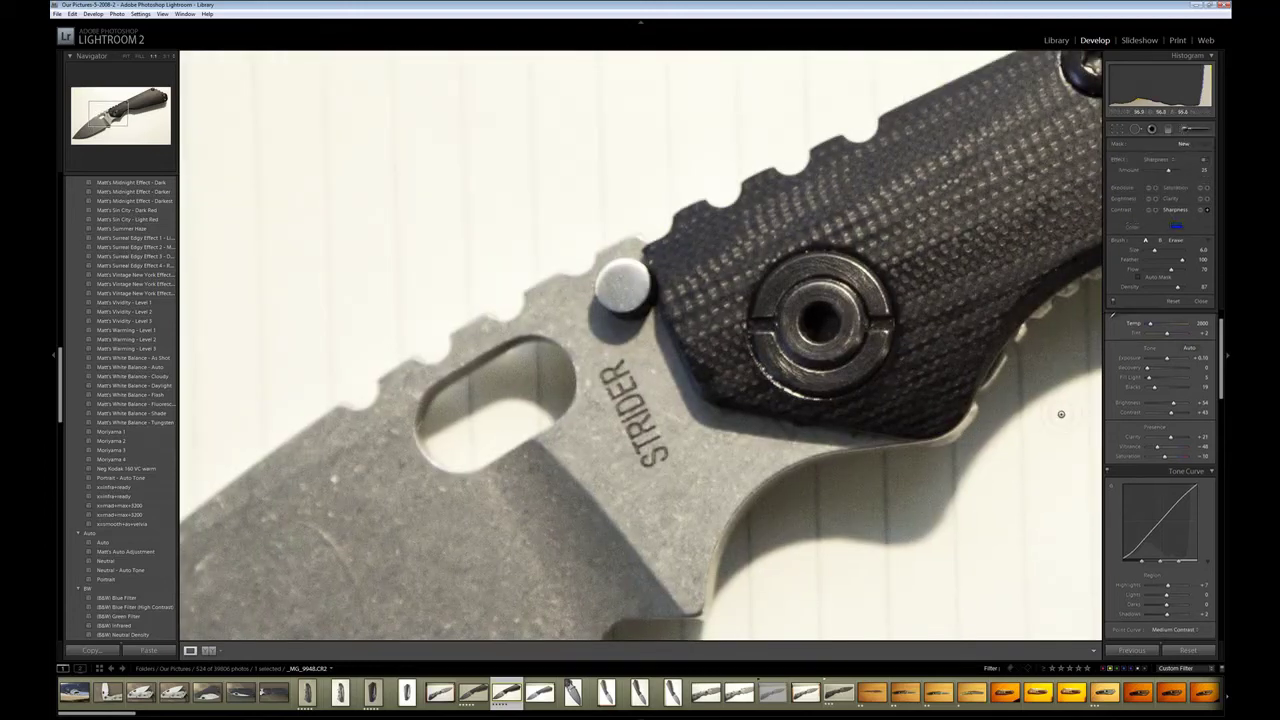
click(1169, 200)
drag(1049, 212, 283, 408)
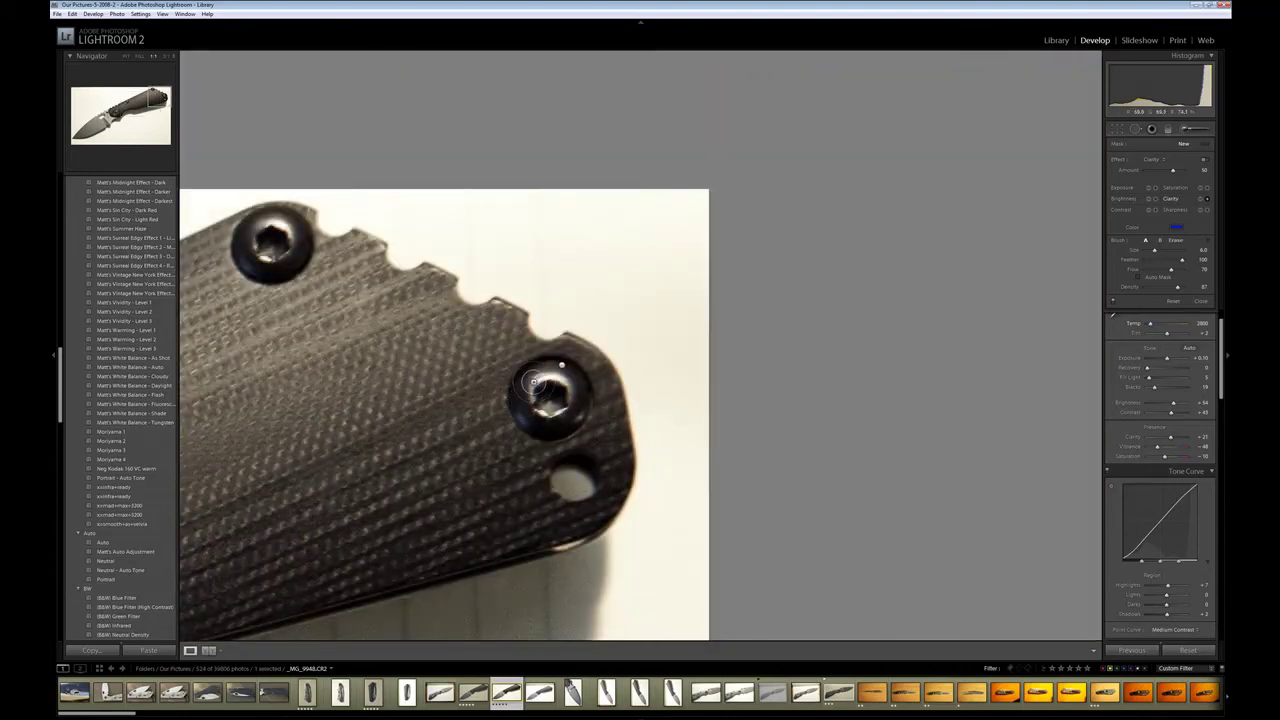
mouse_move(526, 372)
mouse_down()
mouse_move(528, 420)
mouse_move(585, 402)
mouse_move(566, 365)
mouse_move(519, 386)
mouse_move(520, 406)
mouse_up()
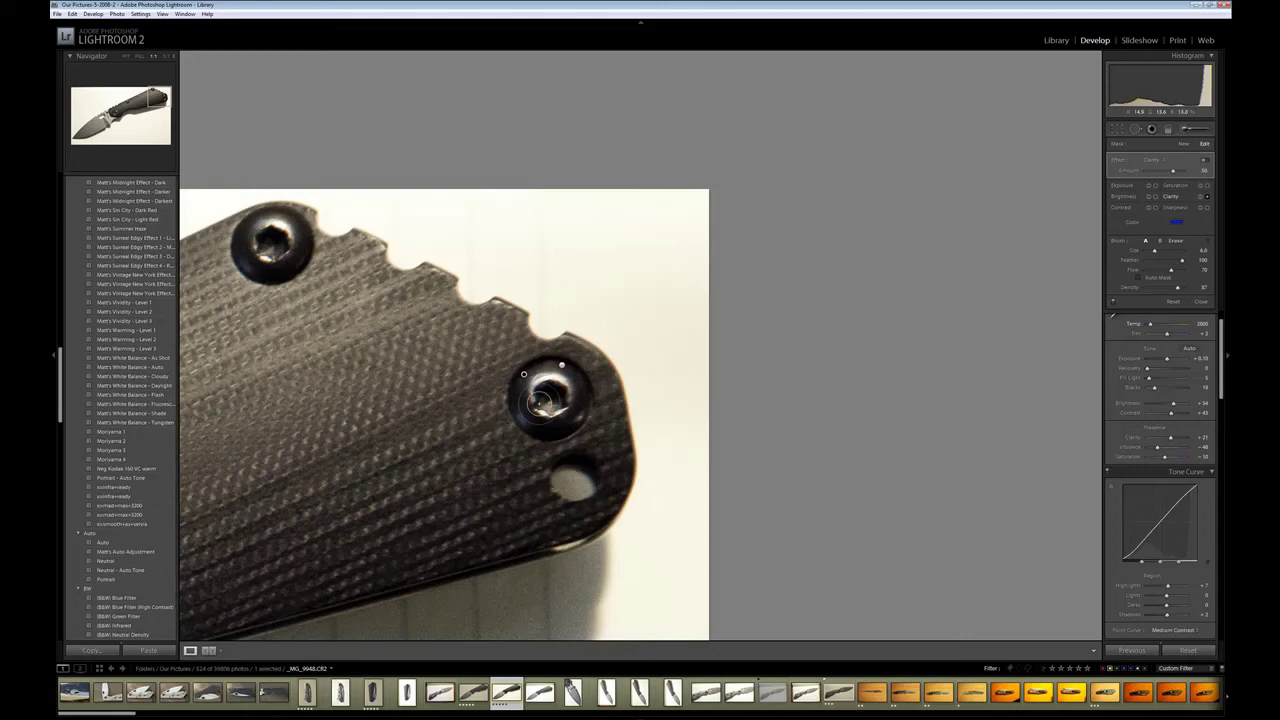
mouse_move(1169, 179)
mouse_down()
mouse_move(1191, 180)
mouse_move(1136, 182)
mouse_move(1161, 172)
mouse_up()
click(1146, 172)
mouse_move(302, 250)
mouse_down()
mouse_move(268, 215)
mouse_move(236, 241)
mouse_move(281, 278)
mouse_move(305, 233)
mouse_up()
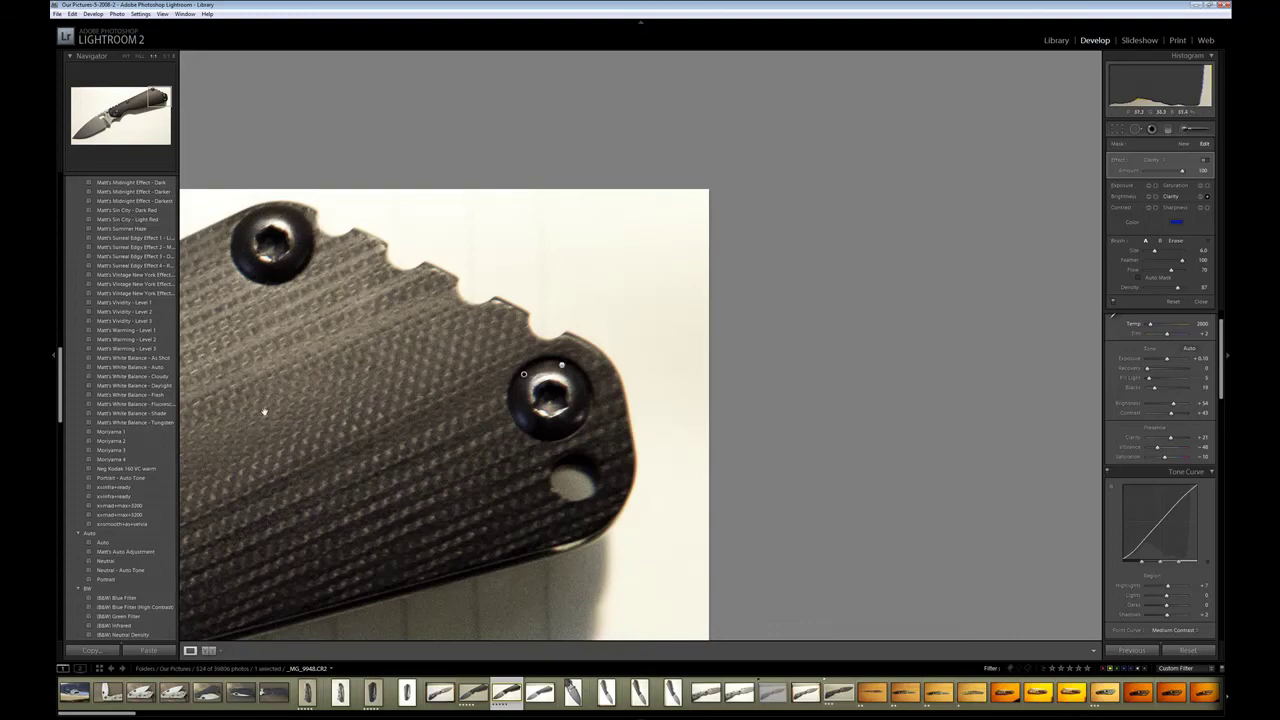
Inspect the handle and blade at 1:1, undo a stray stroke, and close the brush.
key(z)
drag(552, 516, 860, 396)
drag(546, 503, 996, 178)
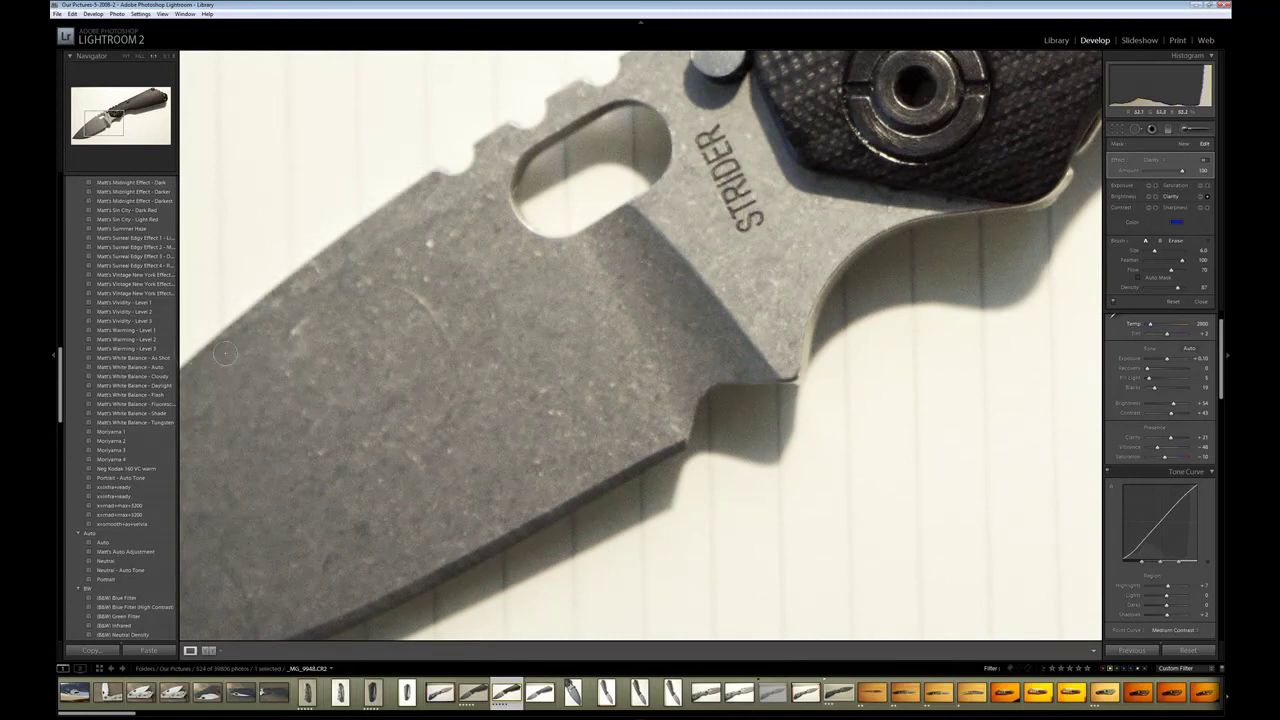
key(ctrl+z)
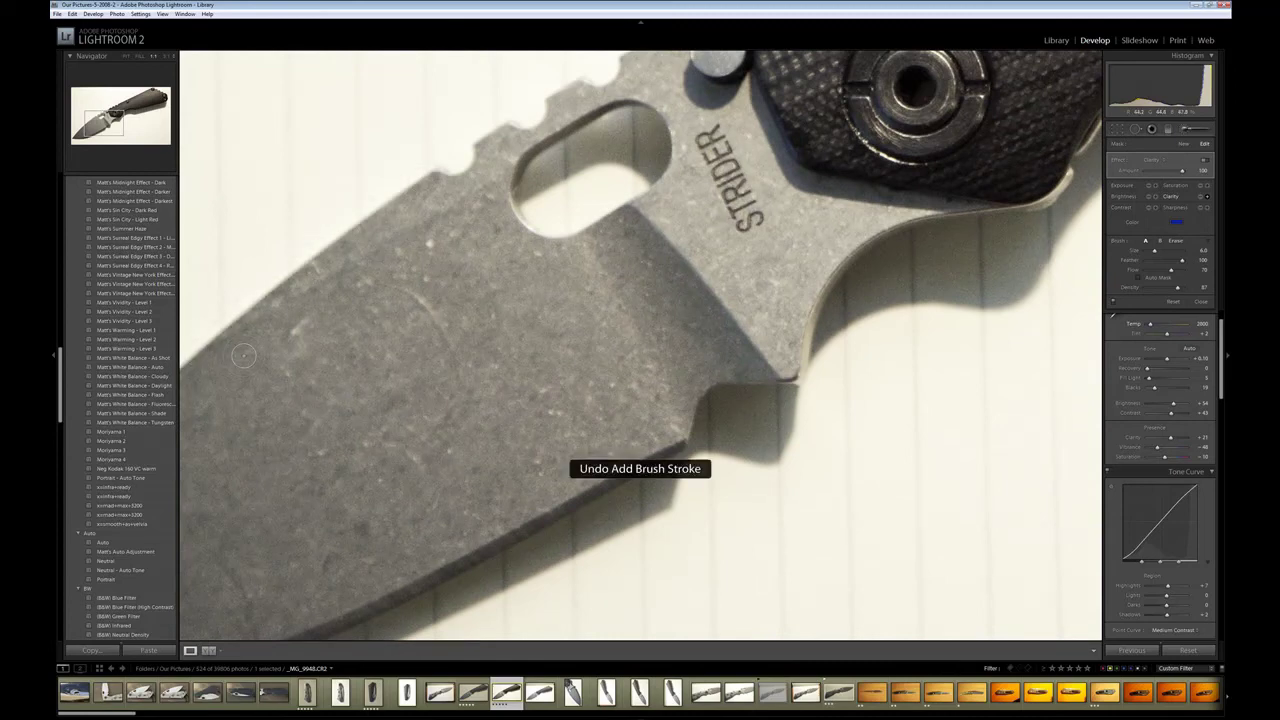
click(1190, 131)
click(1037, 212)
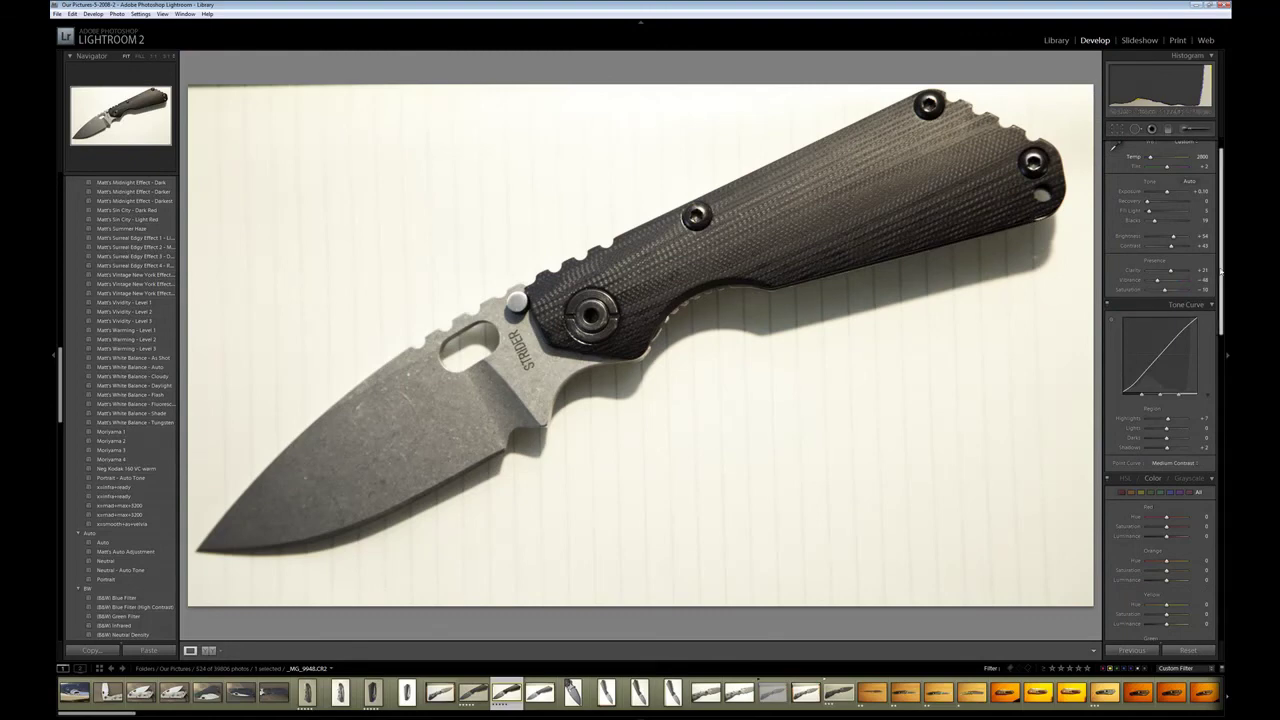
Collapse the right panel and toggle between 1:1 and Fit views to review the edited knife.
click(1226, 271)
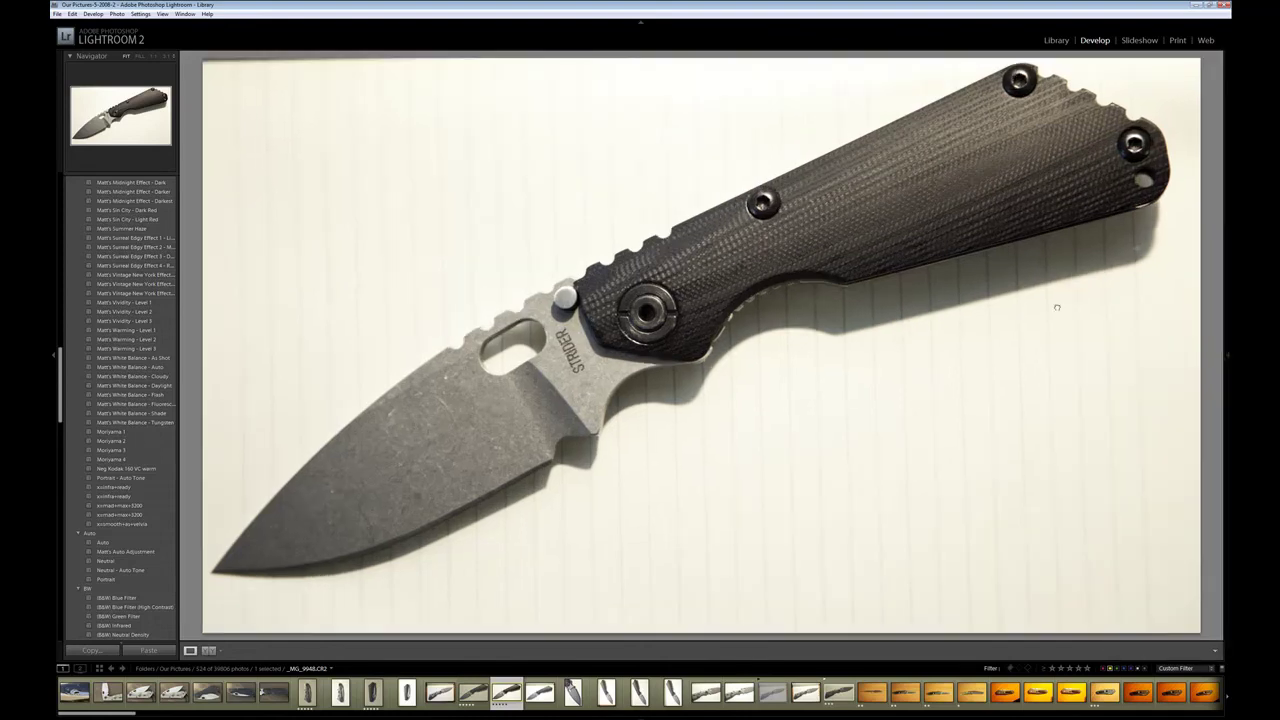
click(1057, 307)
click(1051, 307)
mouse_move(1229, 355)
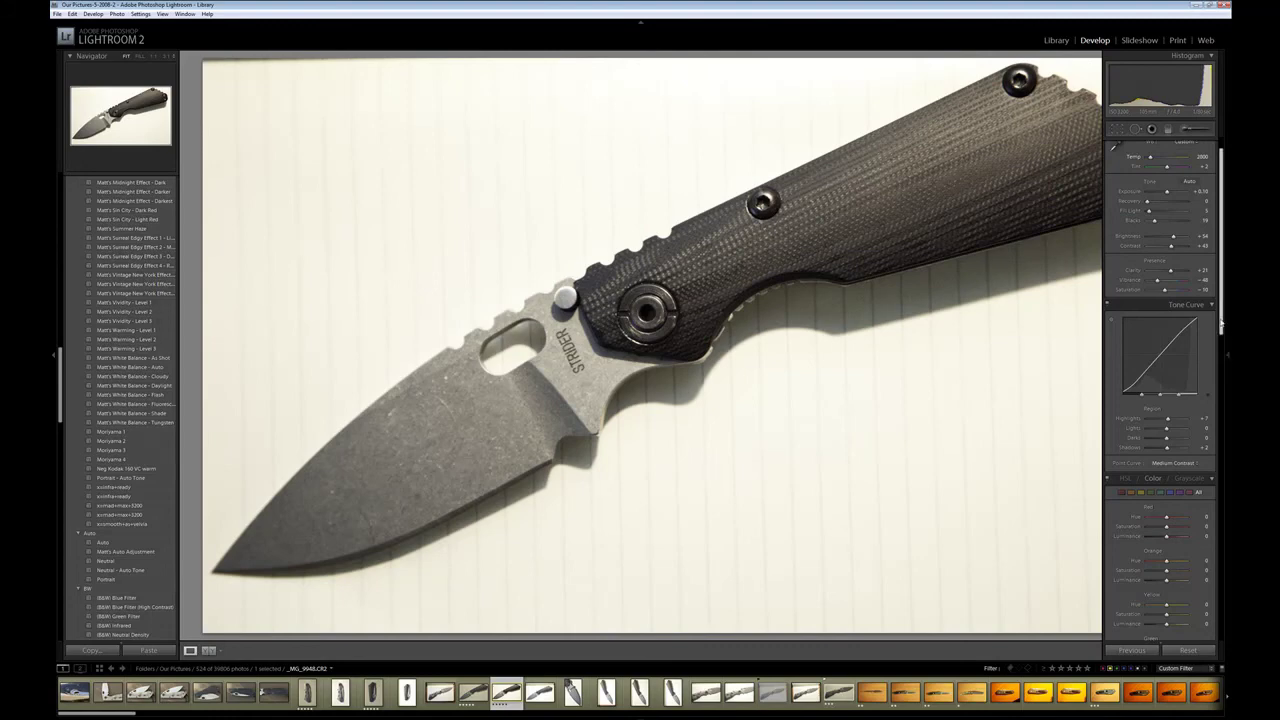
drag(1220, 325, 1210, 630)
click(1004, 462)
drag(1004, 462, 497, 200)
click(494, 209)
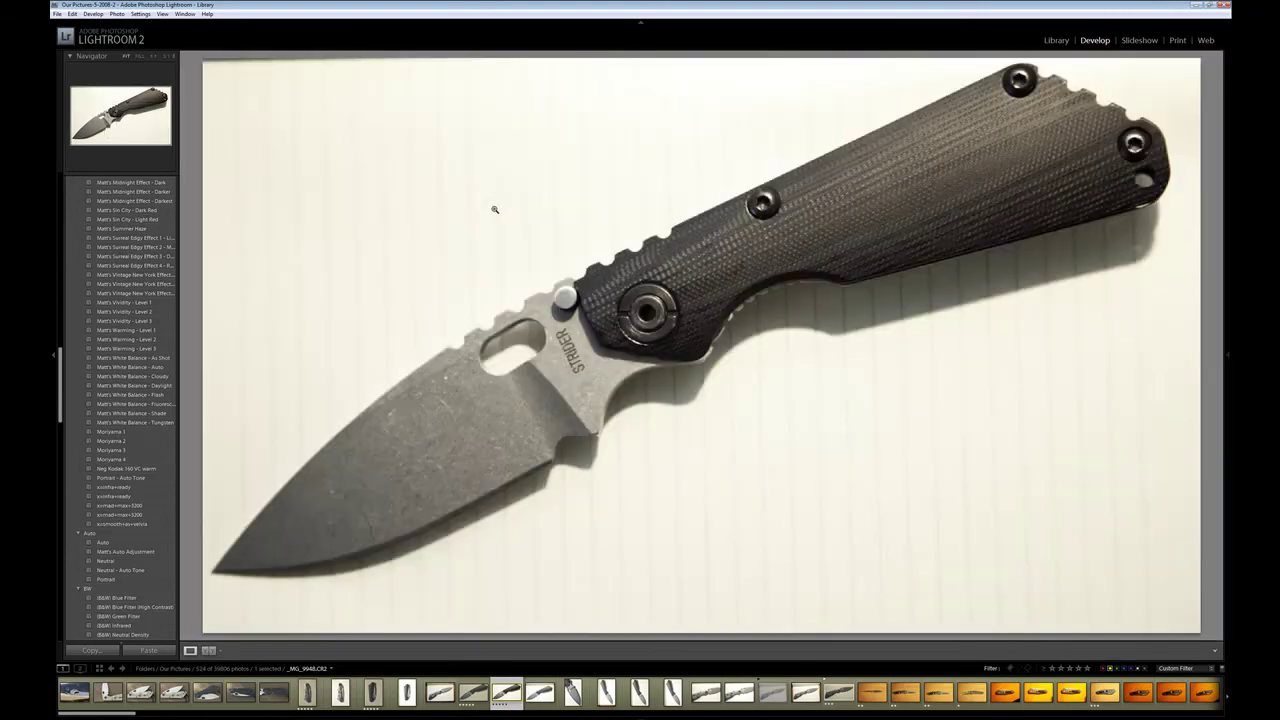
Return to the Library grid and show the knife photo's Edit In options from its context menu.
click(1060, 42)
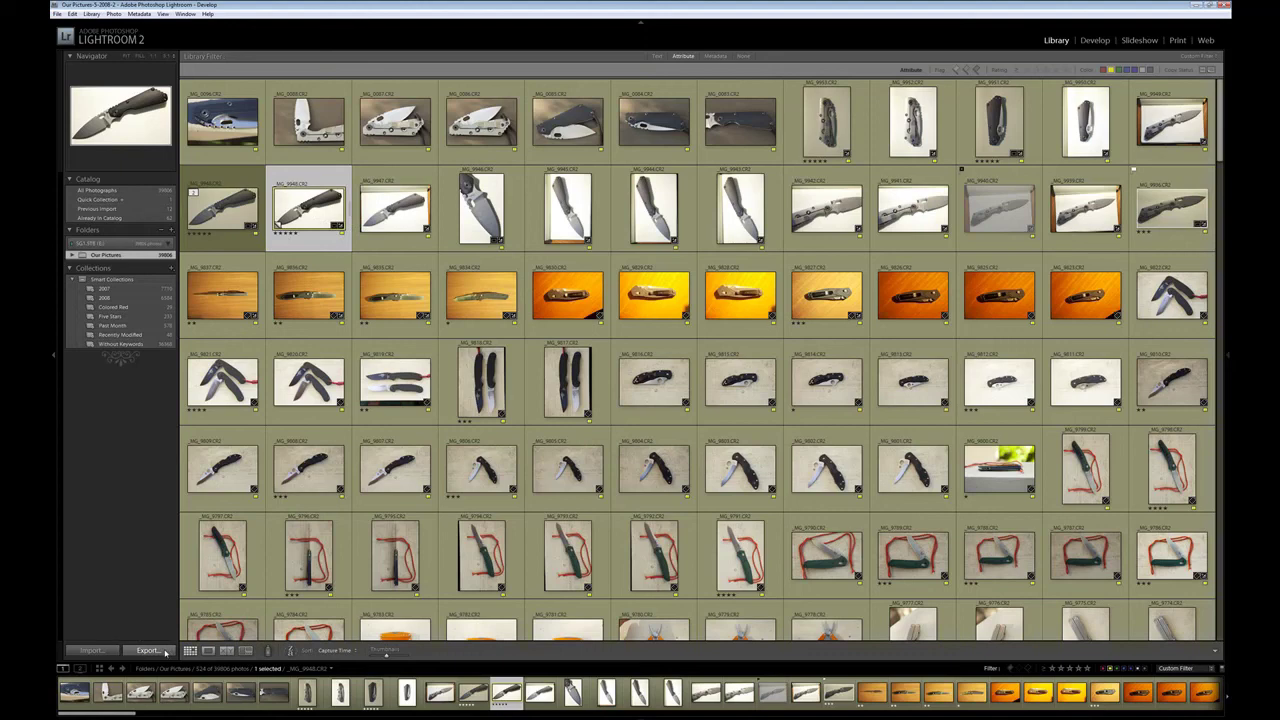
right_click(318, 203)
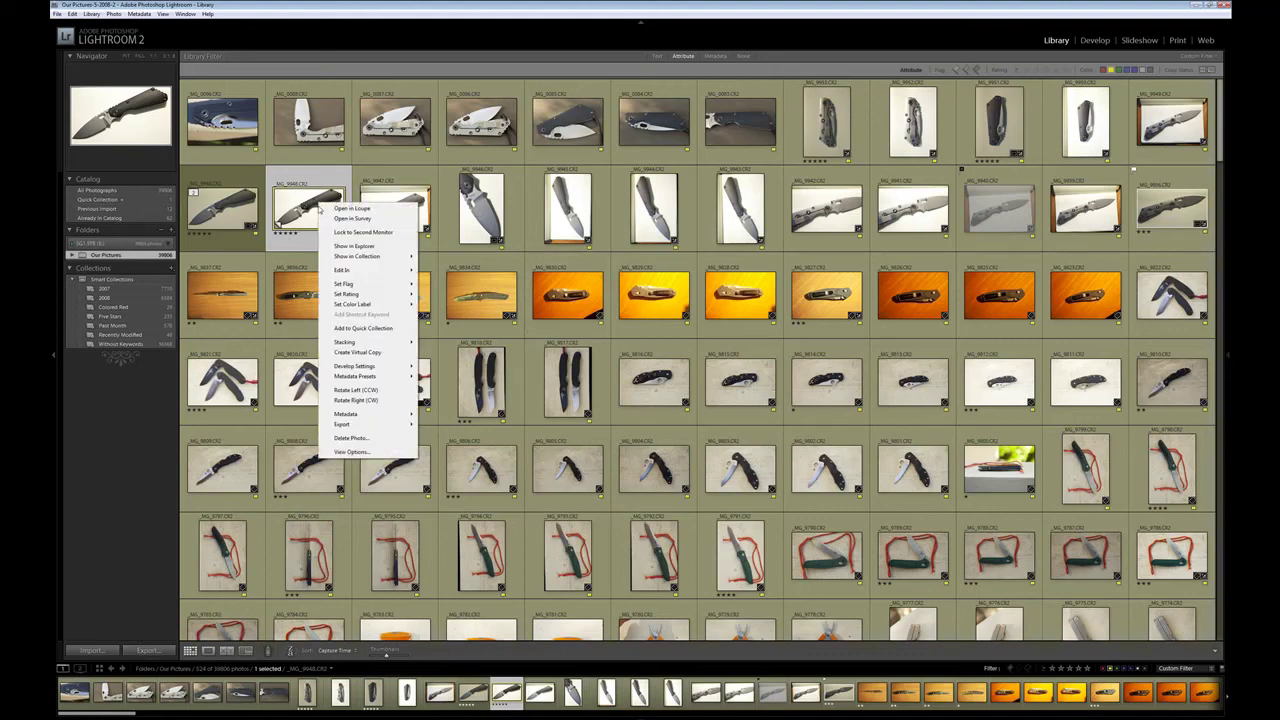
mouse_move(342, 271)
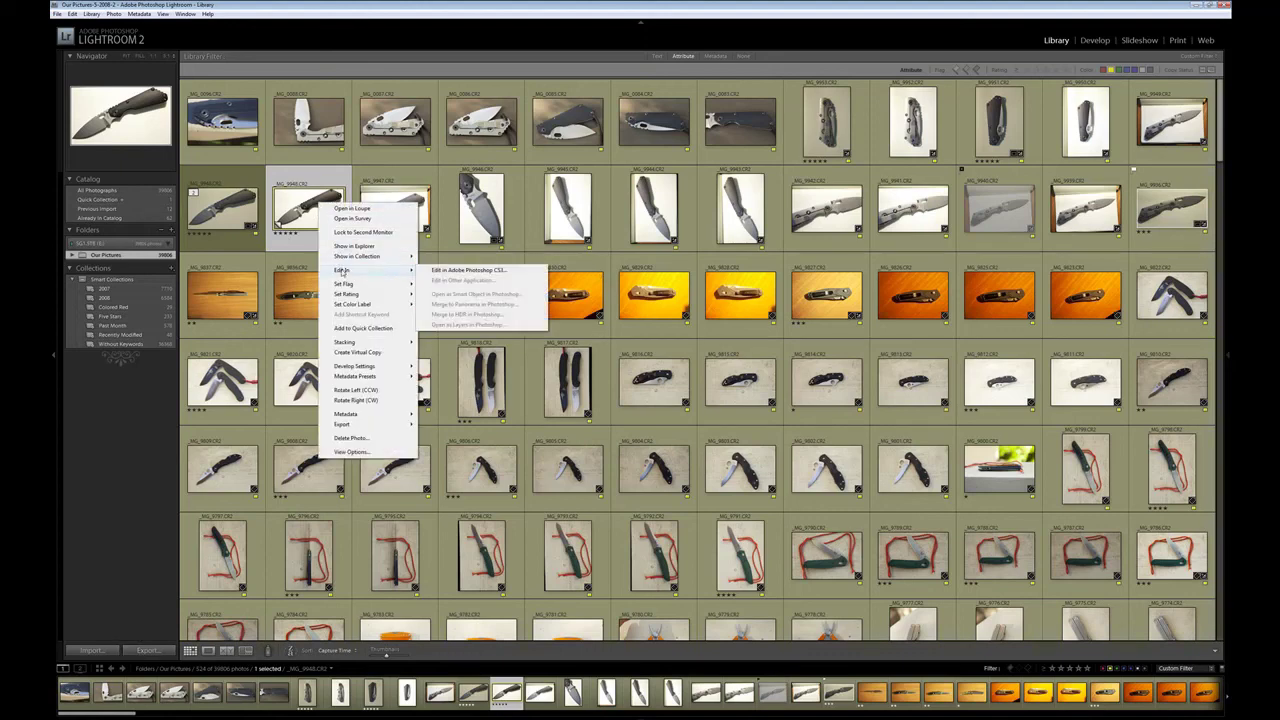